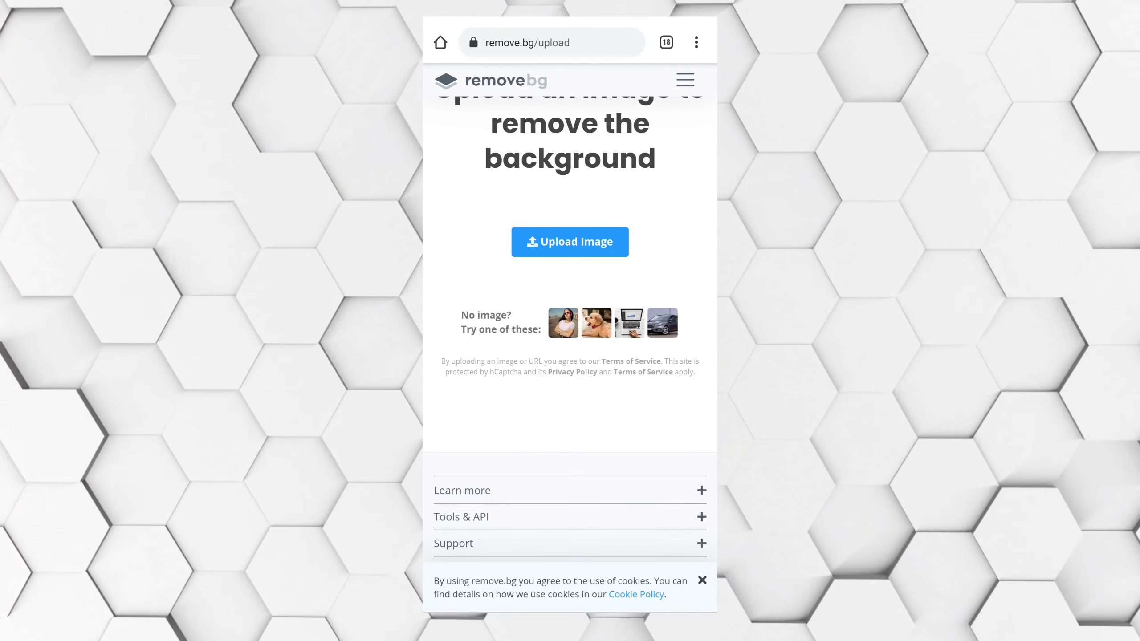
scroll(570, 321, up, 2)
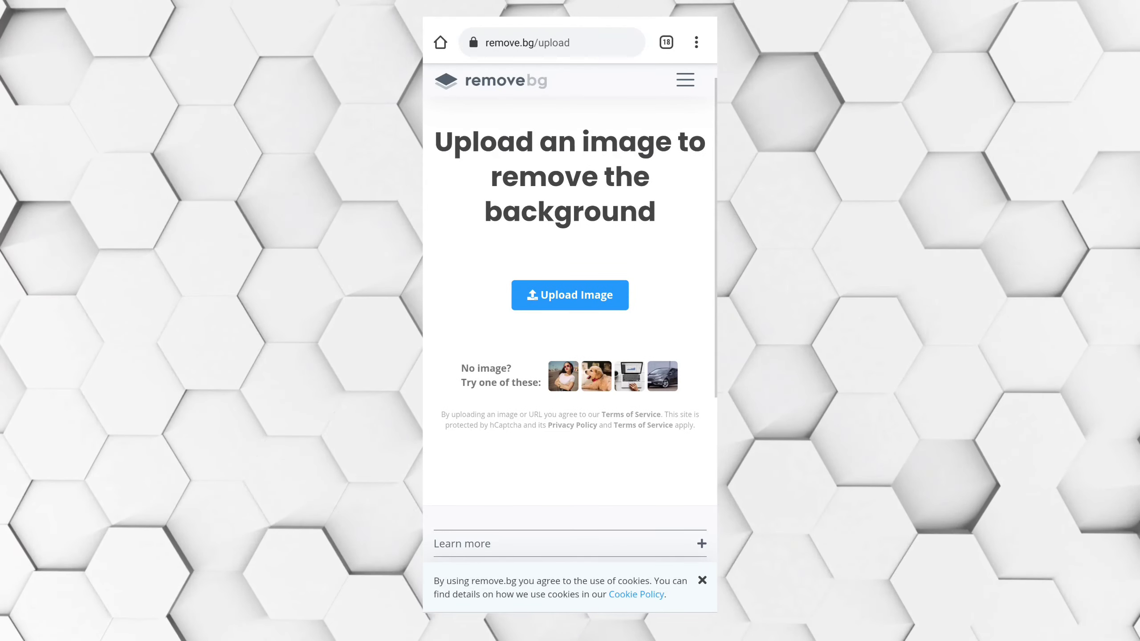
scroll(570, 321, down, 1)
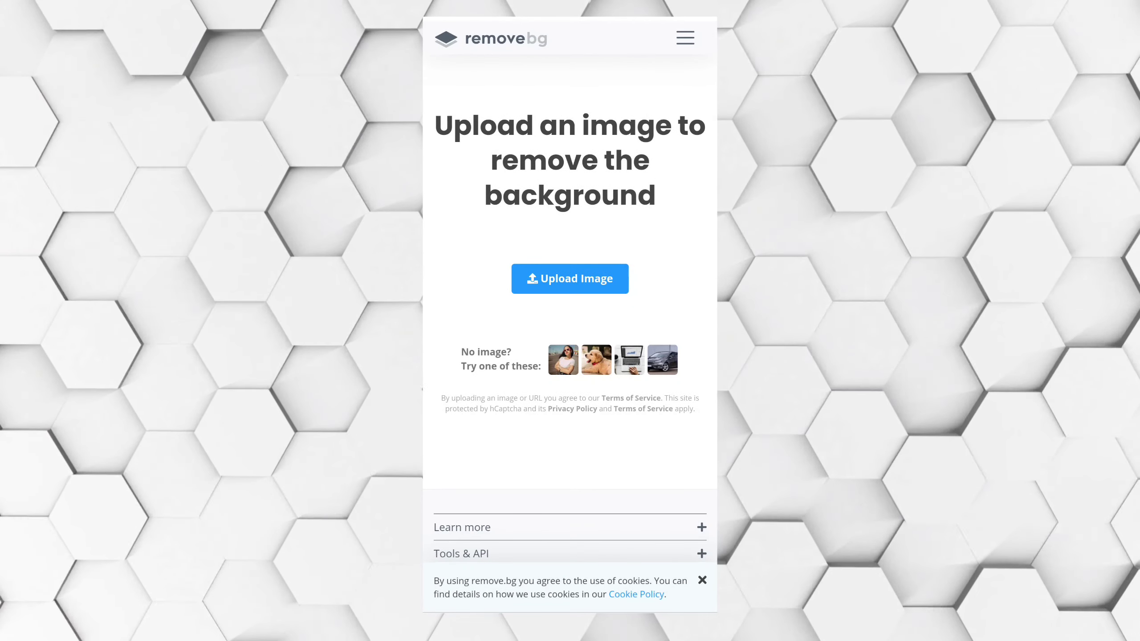
scroll(570, 322, up, 1)
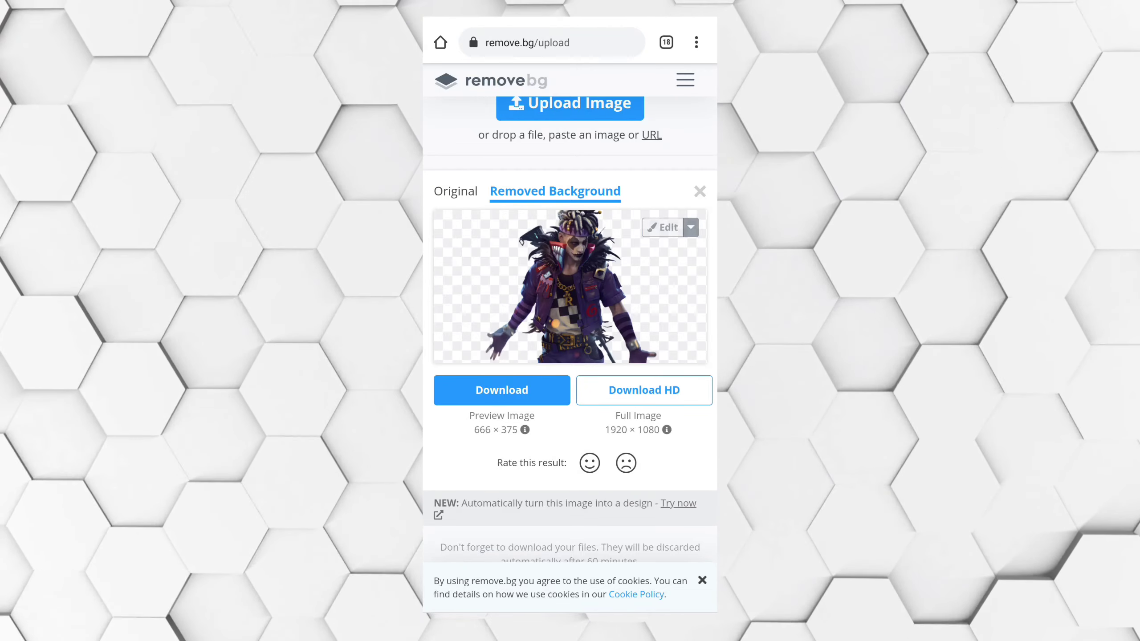
Step: Download the background-removed PNG to Downloads again in Chrome, confirming the repeat download
click(502, 391)
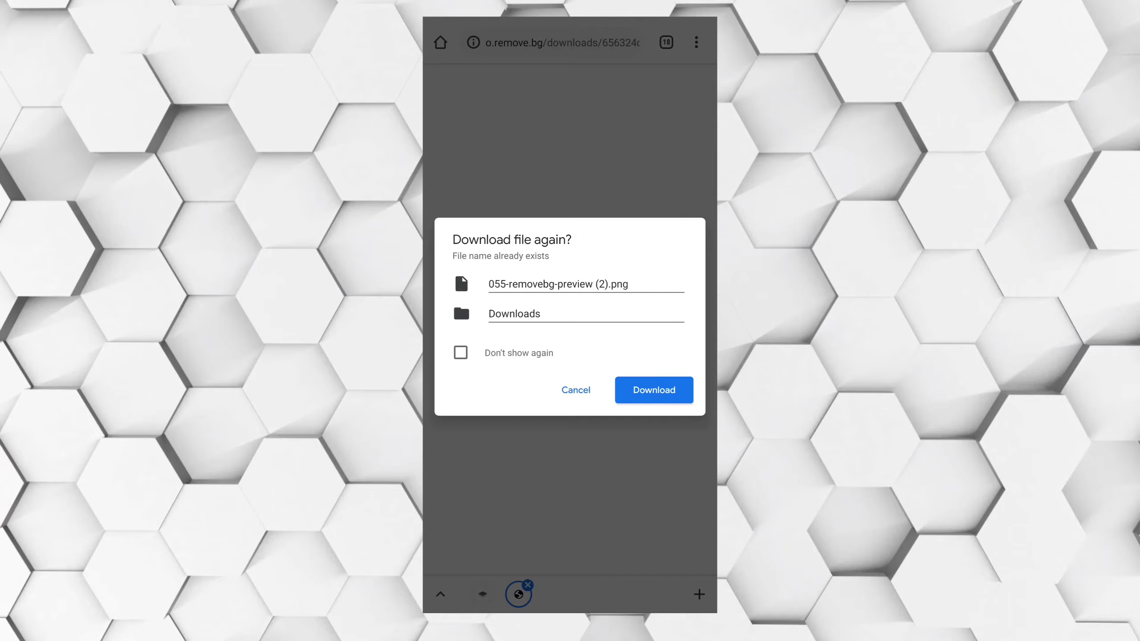
click(654, 390)
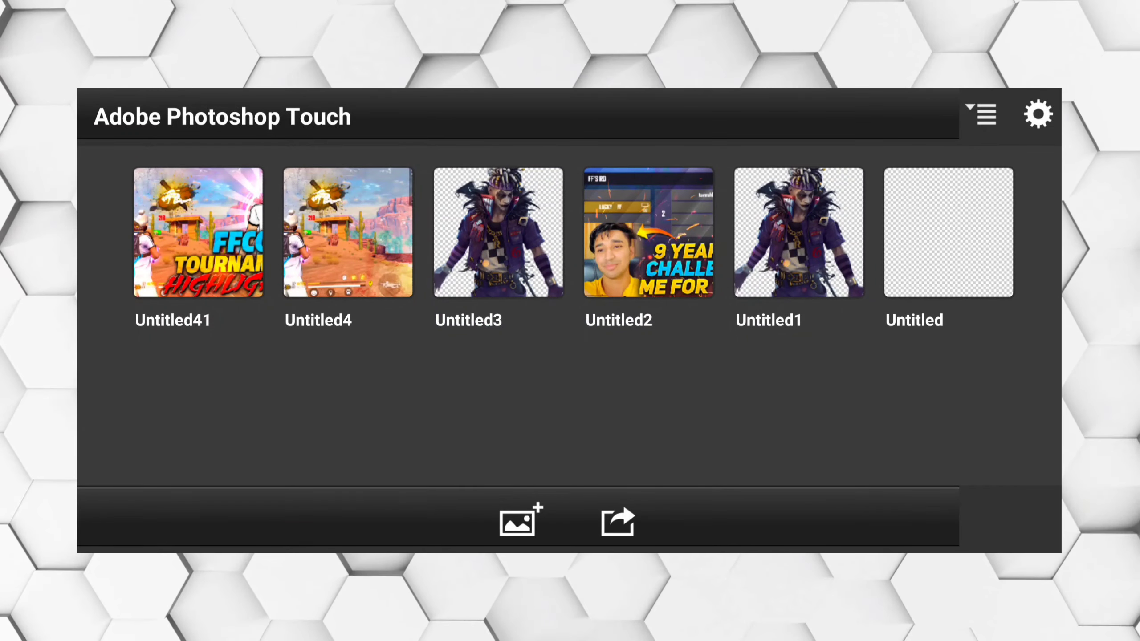
Step: Open the original '055' image from the Download photo library as a new project
click(512, 522)
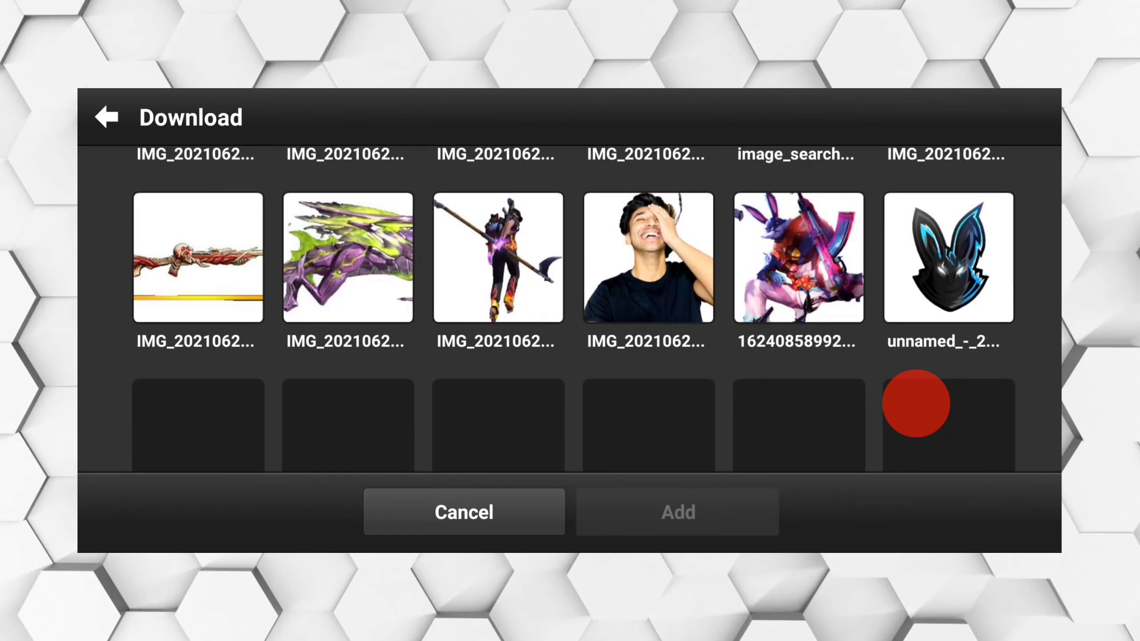
scroll(889, 428, down, 5)
scroll(891, 427, down, 5)
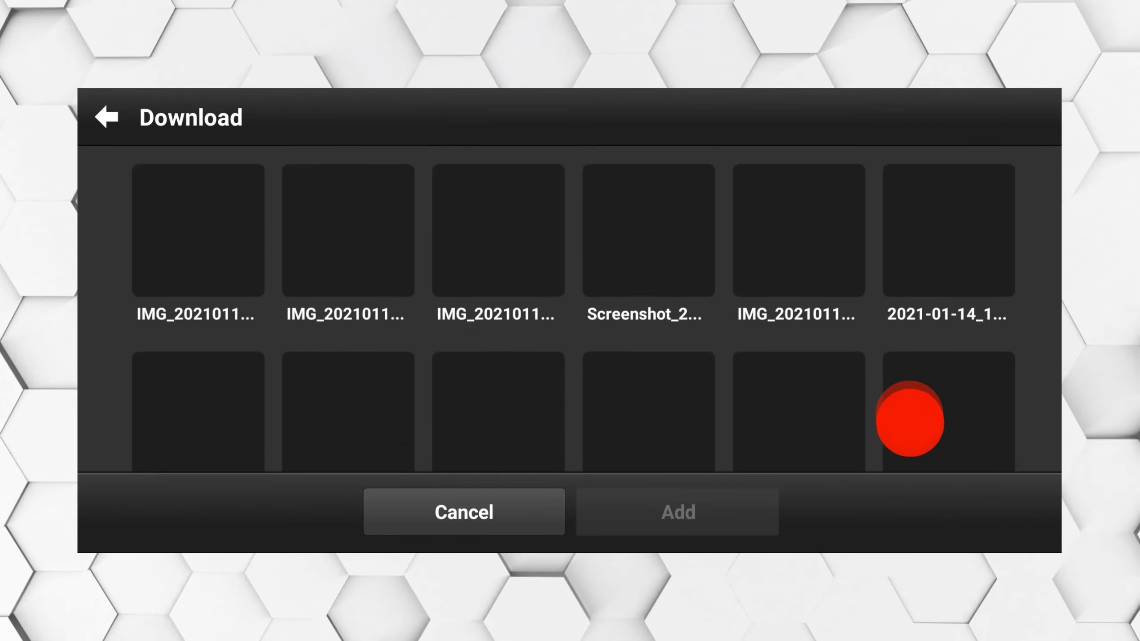
scroll(908, 420, down, 5)
scroll(909, 433, down, 5)
scroll(904, 405, down, 5)
scroll(916, 419, down, 5)
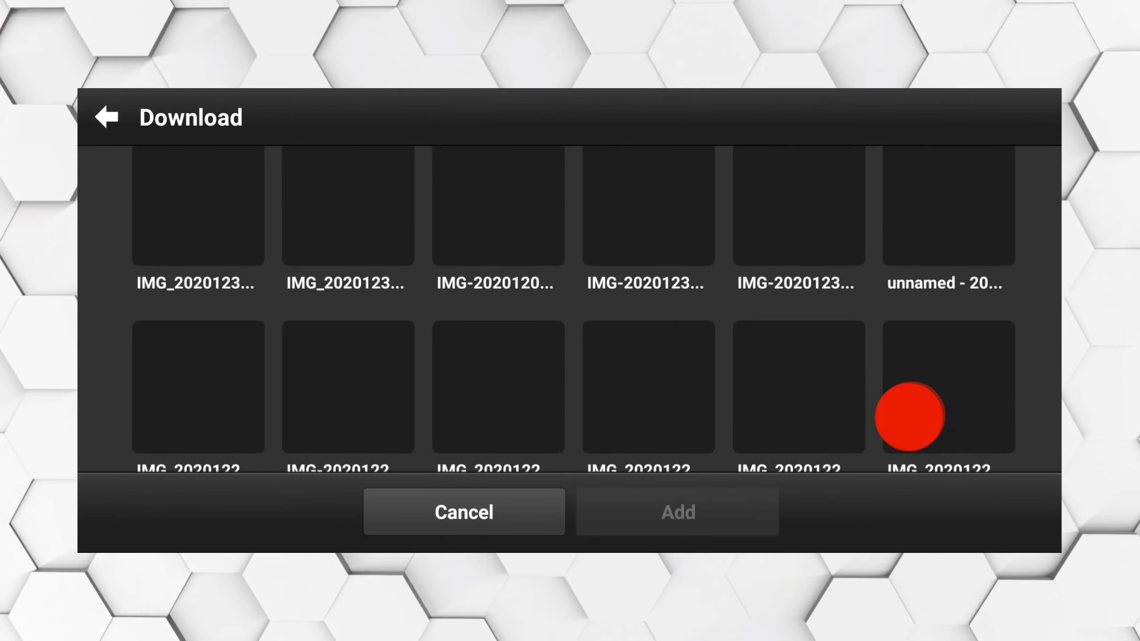
scroll(909, 416, down, 5)
scroll(917, 419, down, 5)
scroll(911, 444, down, 5)
scroll(908, 428, down, 5)
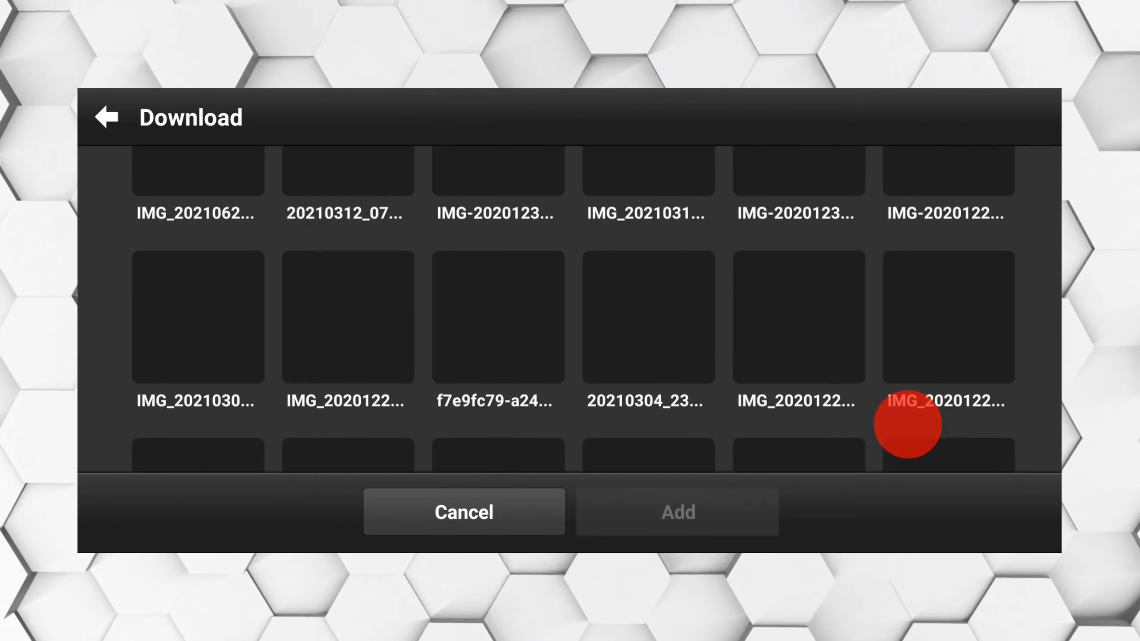
scroll(909, 423, down, 5)
scroll(905, 415, down, 5)
scroll(905, 415, down, 5)
scroll(901, 392, down, 5)
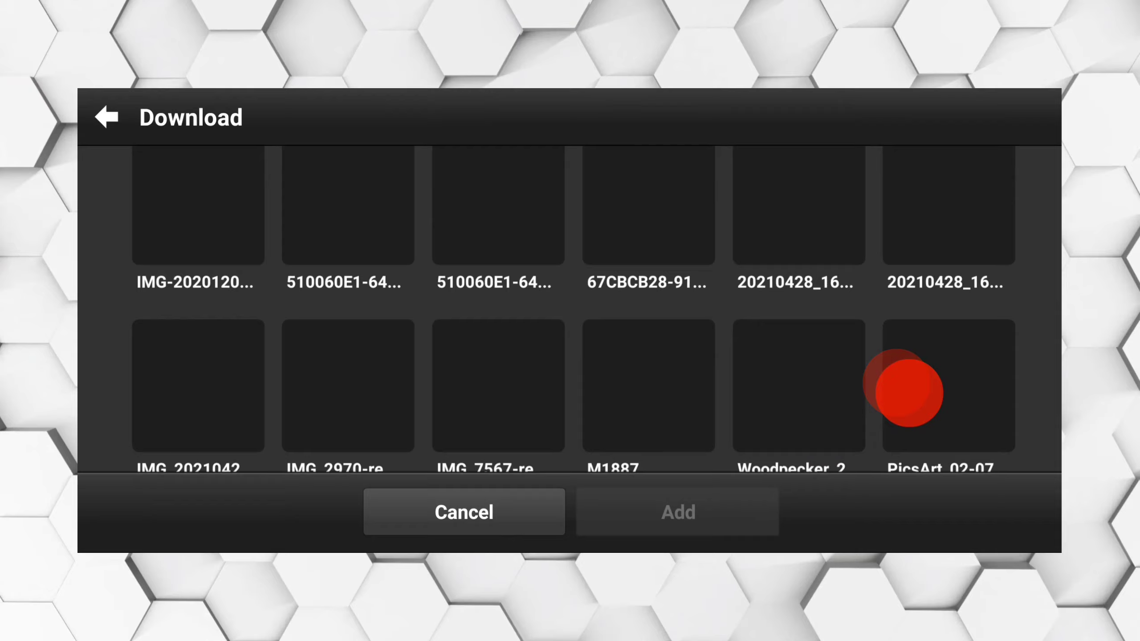
scroll(908, 386, down, 5)
scroll(912, 398, down, 5)
scroll(911, 398, down, 3)
scroll(921, 382, up, 1)
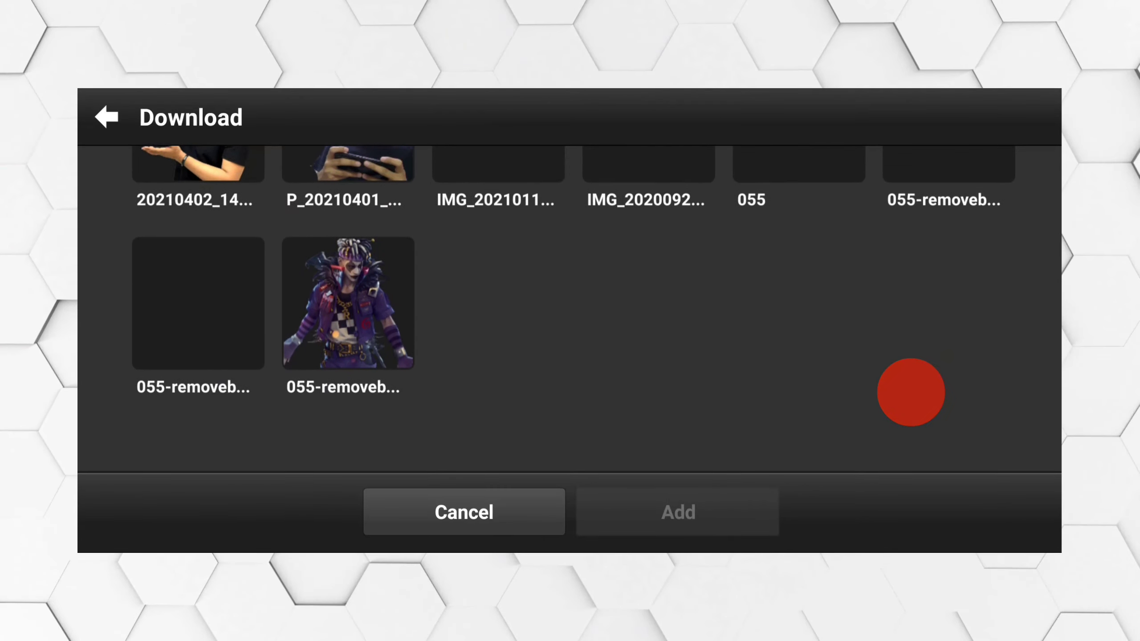
scroll(922, 397, up, 2)
scroll(904, 220, up, 2)
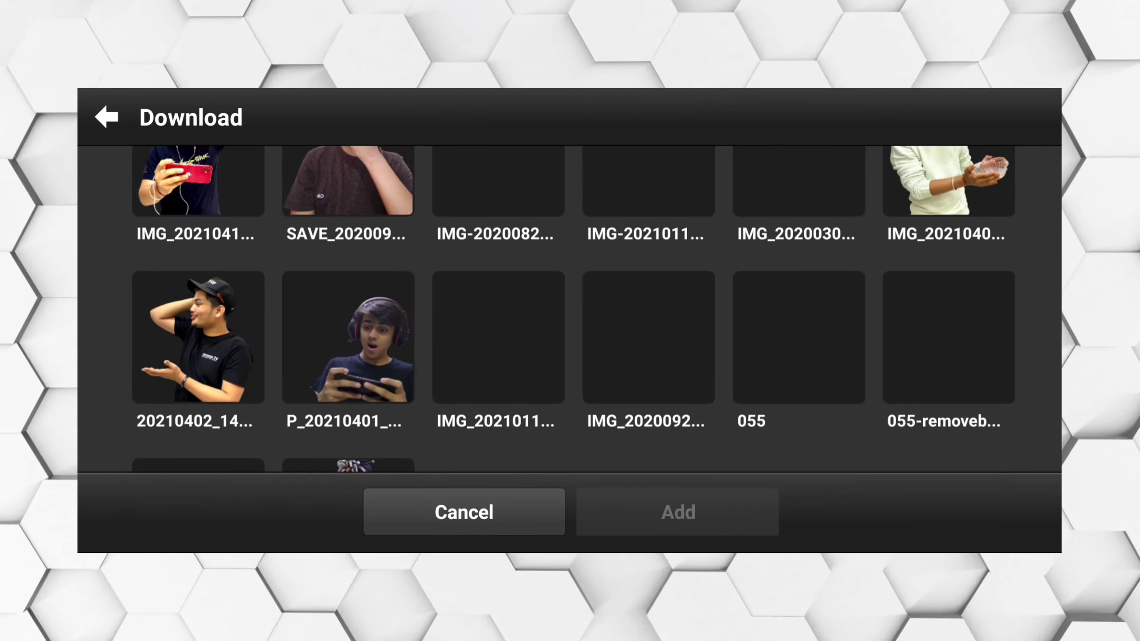
click(798, 360)
click(714, 520)
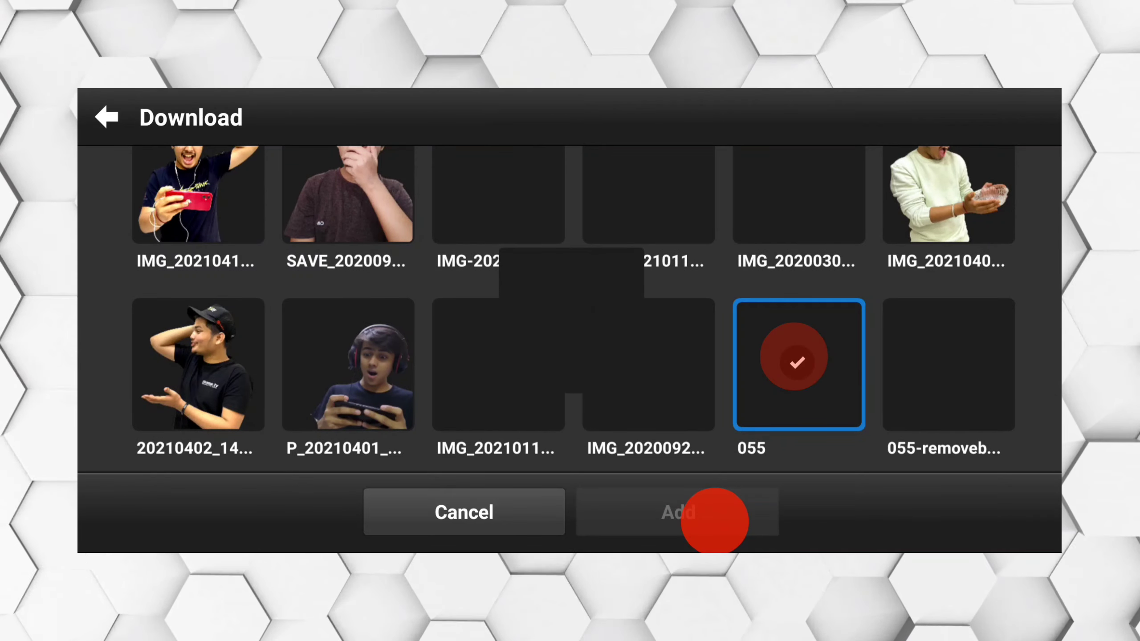
scroll(595, 343, down, 2)
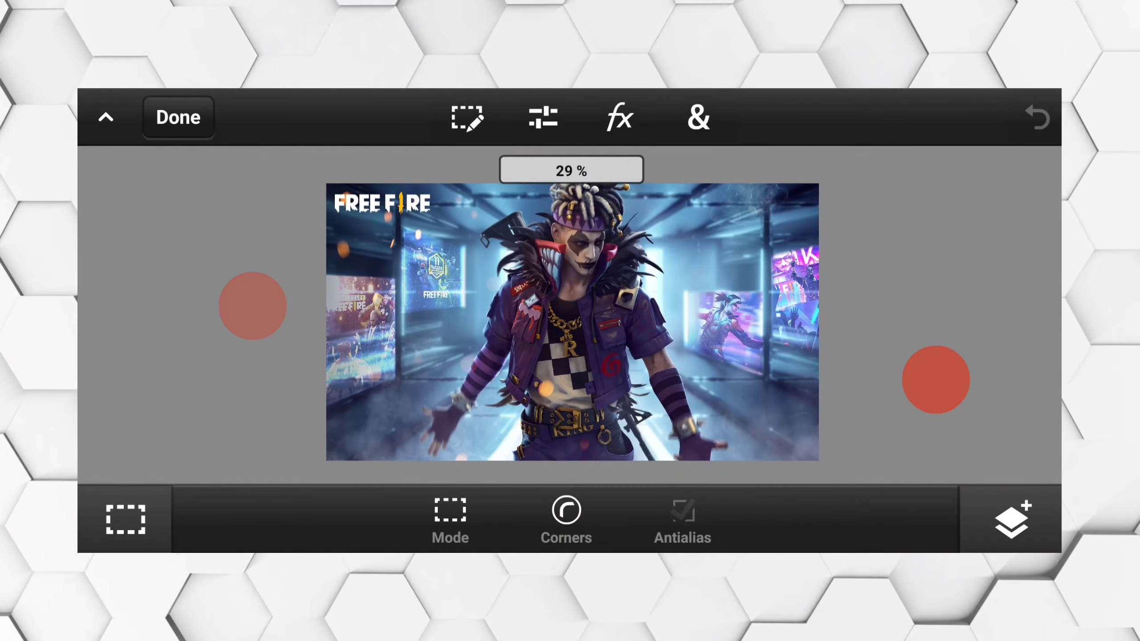
scroll(570, 339, up, 2)
scroll(570, 339, down, 2)
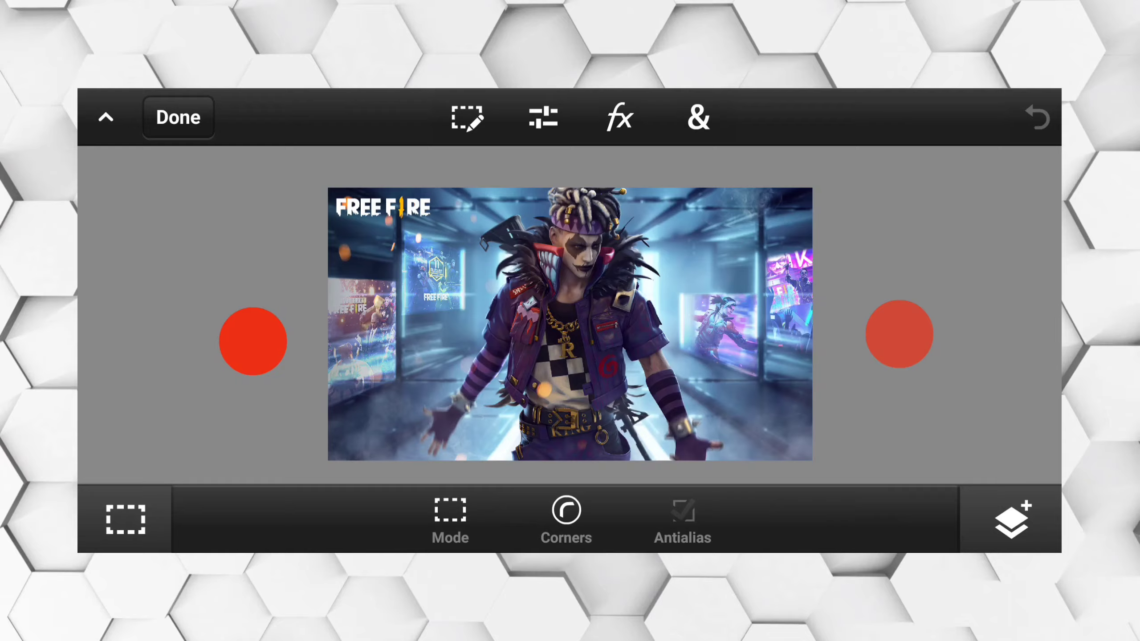
scroll(575, 321, up, 1)
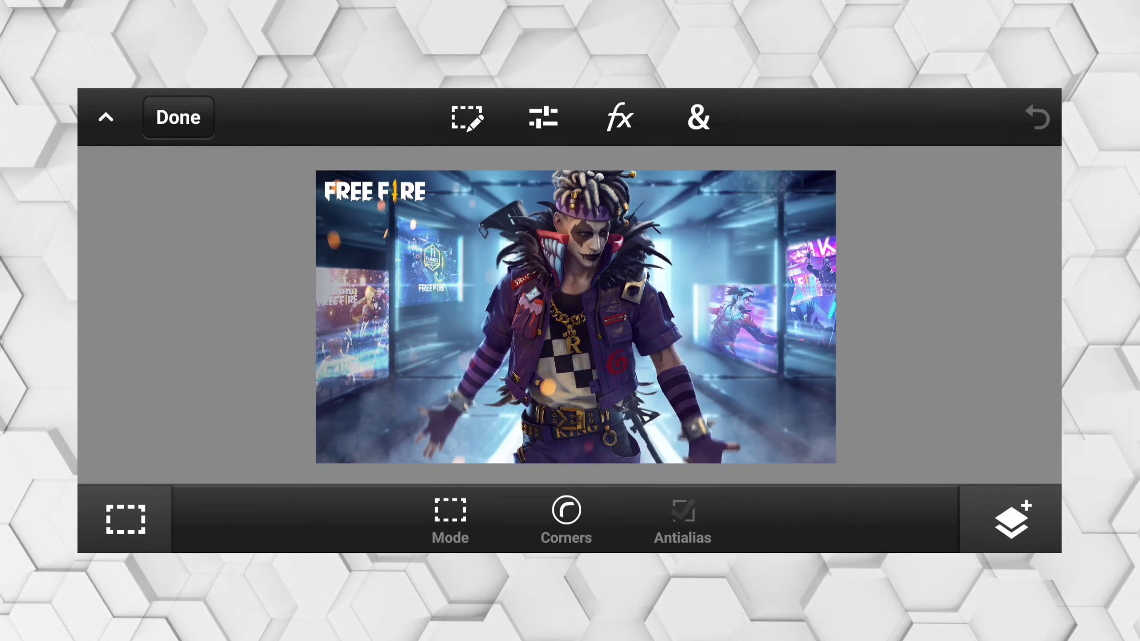
Step: Check Image Size shows 1920 × 1080, cancel without resizing, and show the layers panel
click(698, 117)
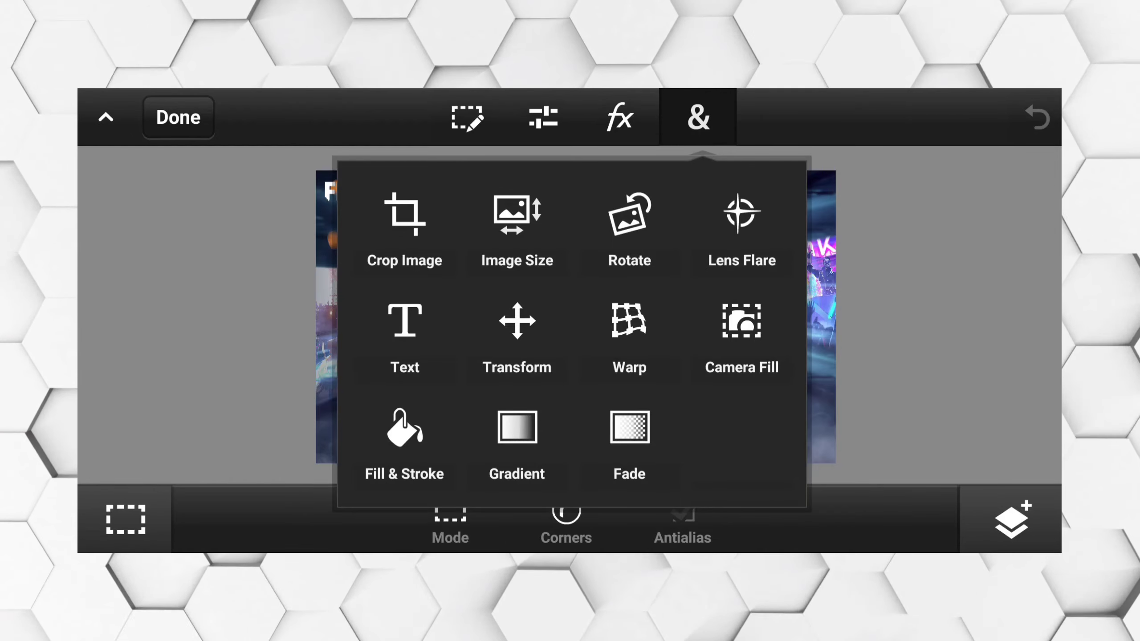
click(481, 239)
click(611, 267)
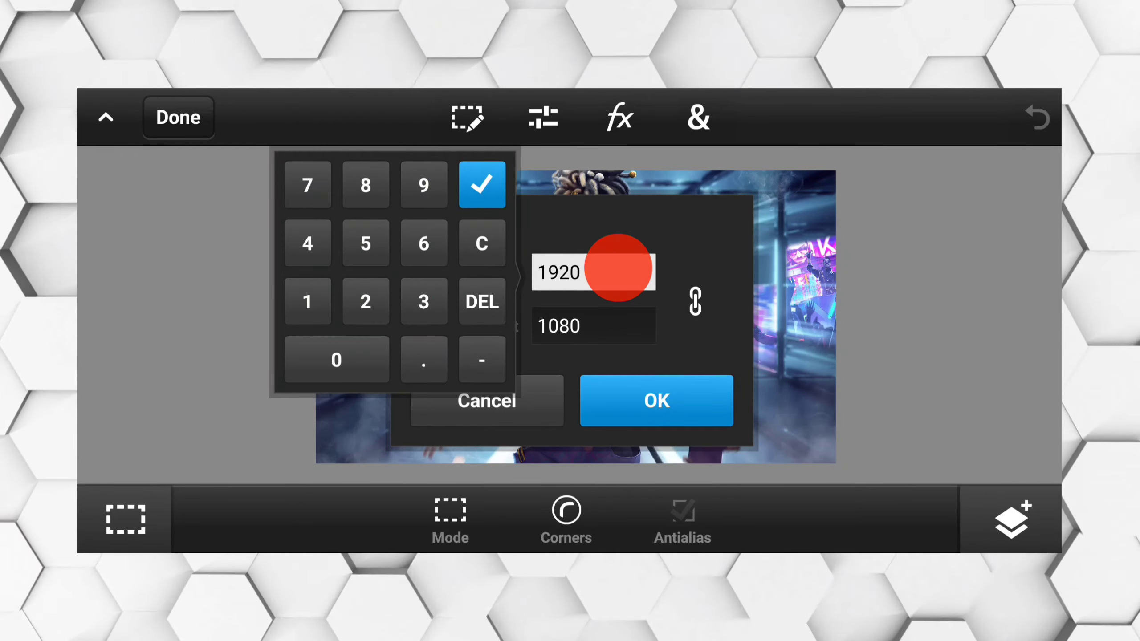
click(637, 326)
click(612, 267)
click(619, 330)
click(634, 262)
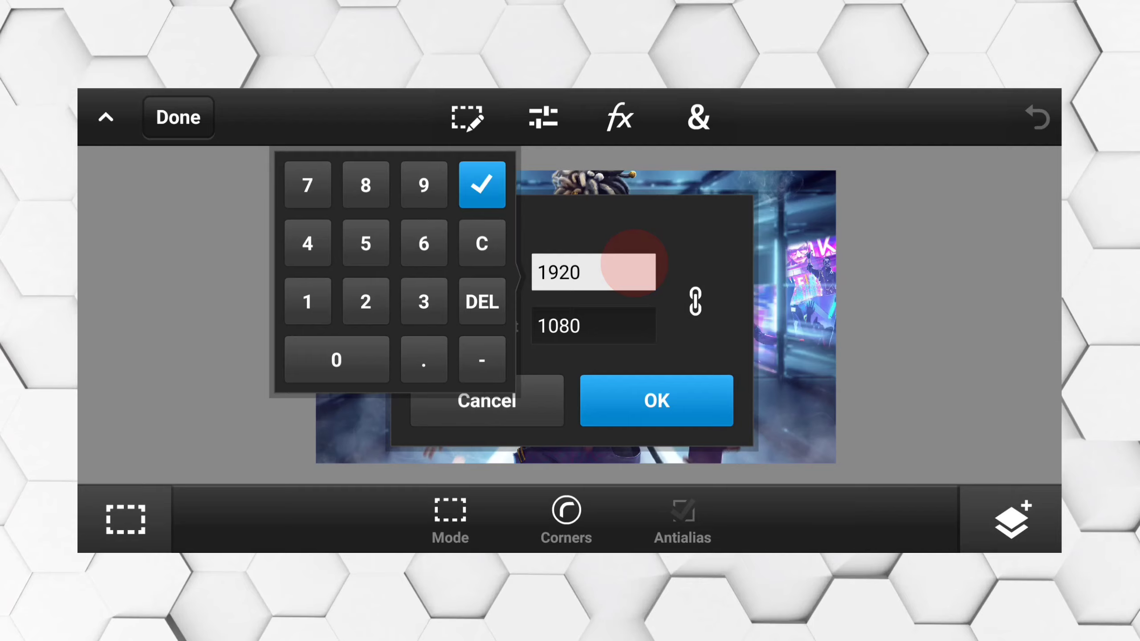
click(481, 184)
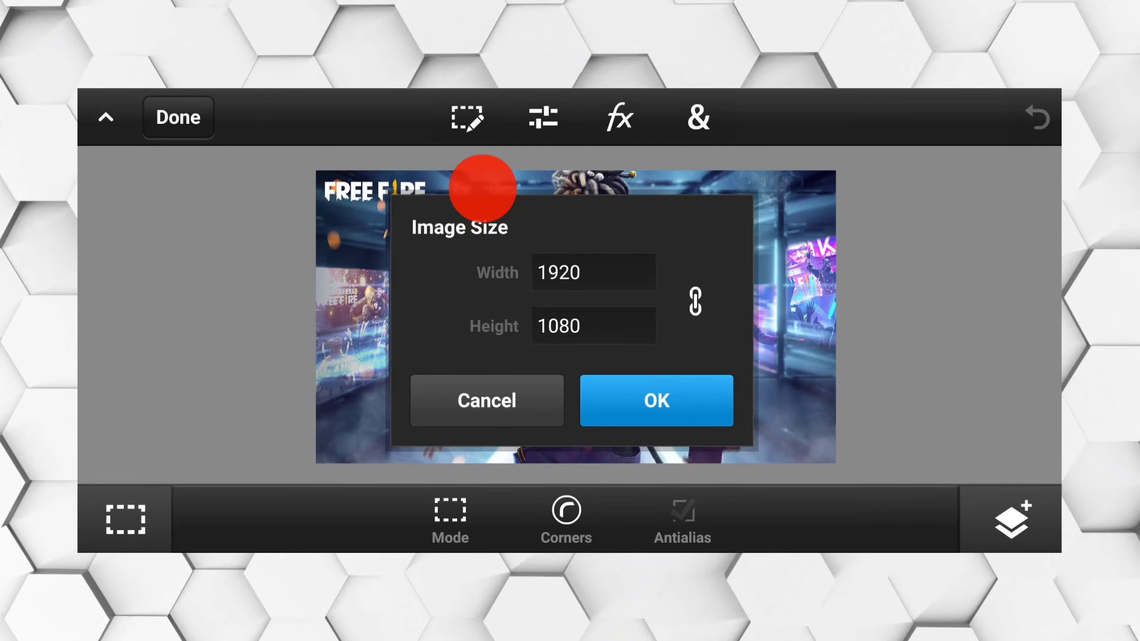
click(438, 402)
click(1029, 521)
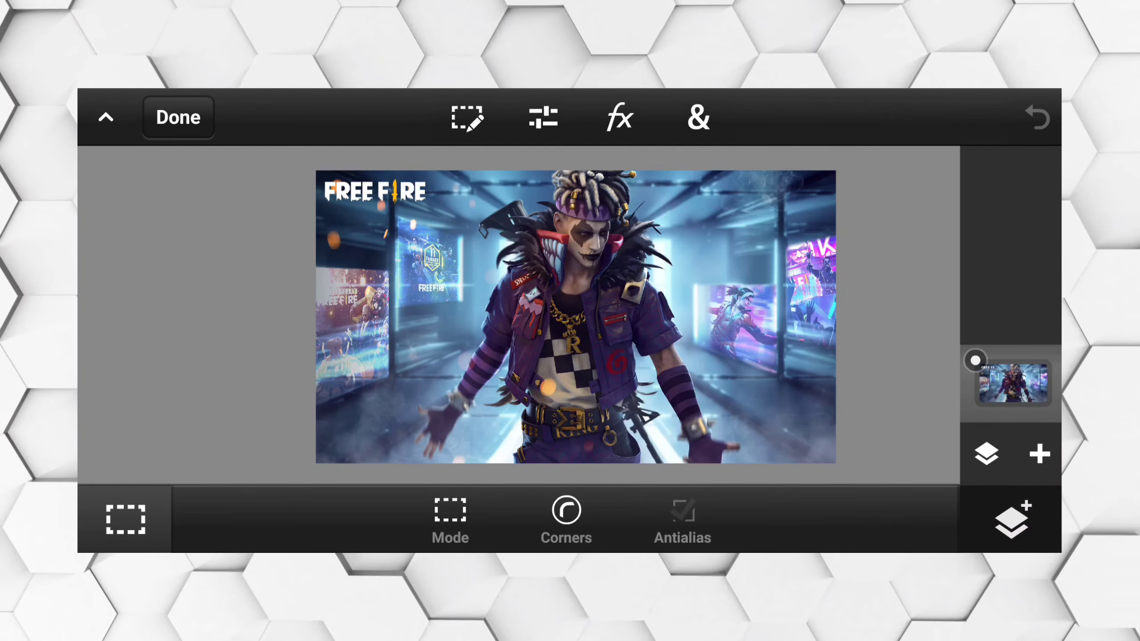
Step: Insert the second 055-removebg thumbnail from the Download folder as a photo layer
click(1040, 455)
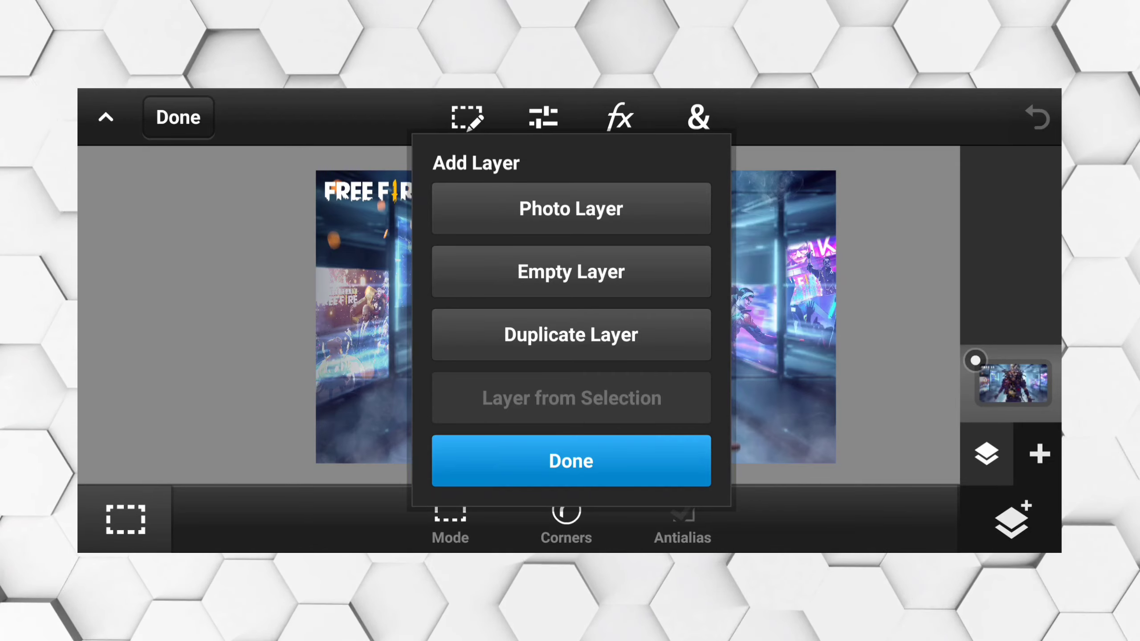
click(668, 207)
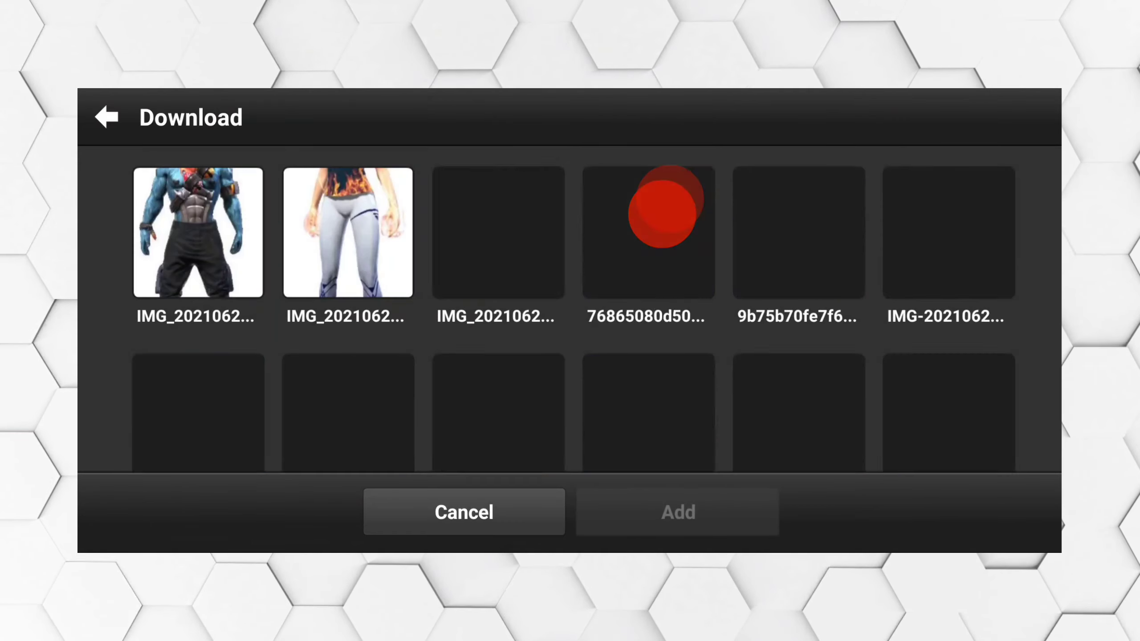
click(112, 114)
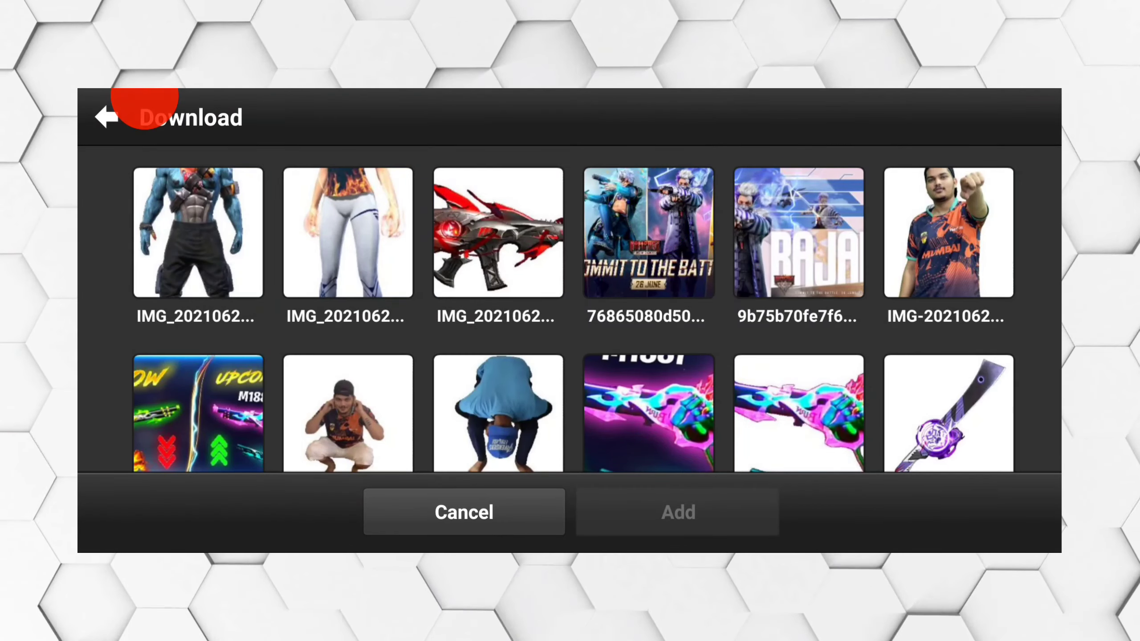
scroll(935, 392, down, 10)
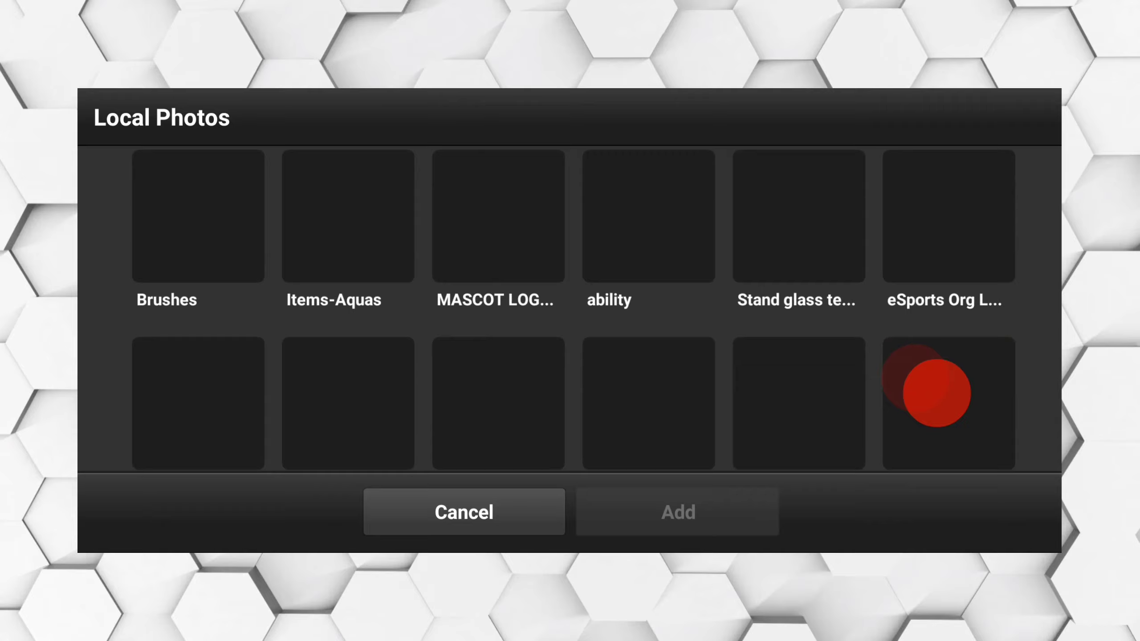
scroll(920, 379, down, 3)
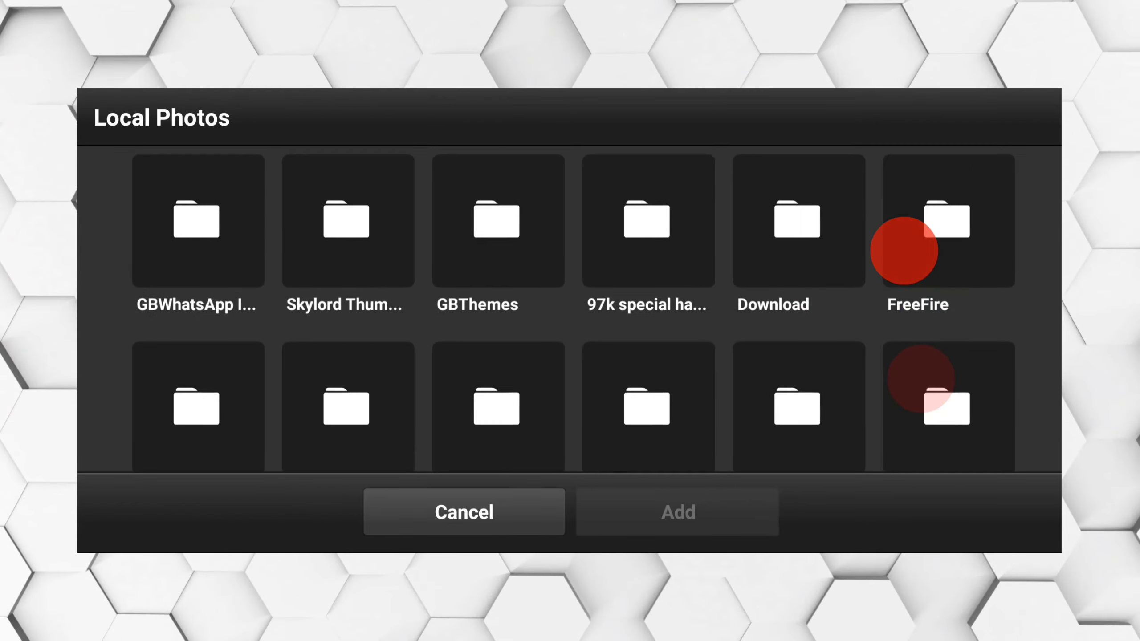
scroll(903, 247, down, 3)
scroll(932, 438, down, 3)
scroll(936, 407, down, 3)
scroll(901, 267, up, 3)
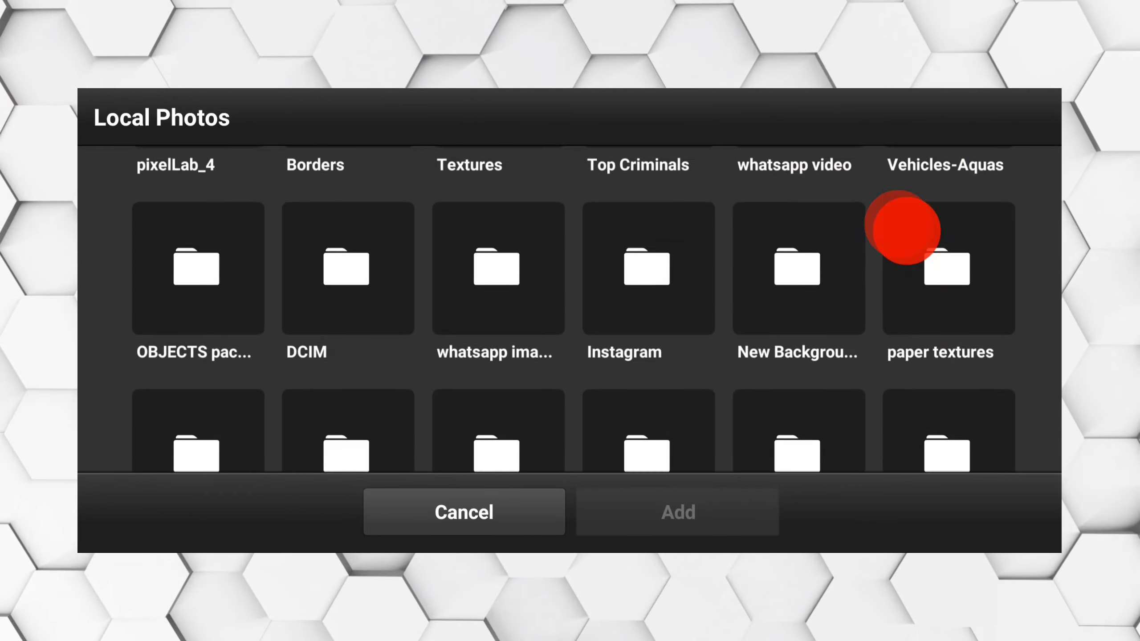
scroll(901, 267, up, 3)
scroll(896, 246, up, 3)
click(826, 363)
scroll(934, 400, down, 5)
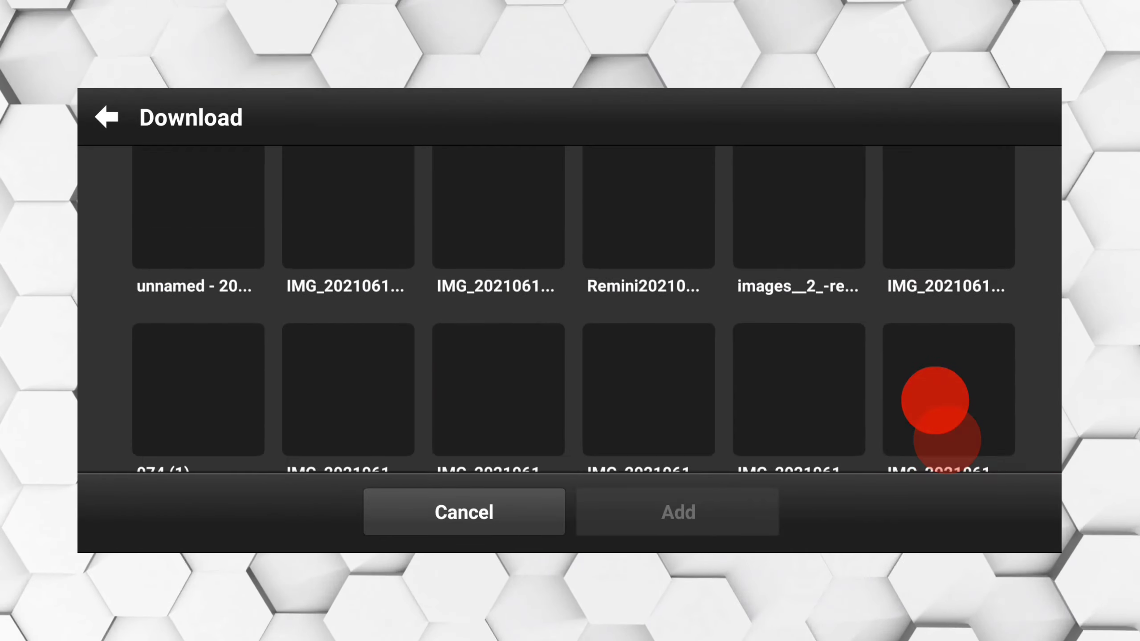
scroll(942, 408, down, 5)
scroll(937, 415, down, 5)
scroll(951, 416, down, 5)
scroll(950, 416, down, 5)
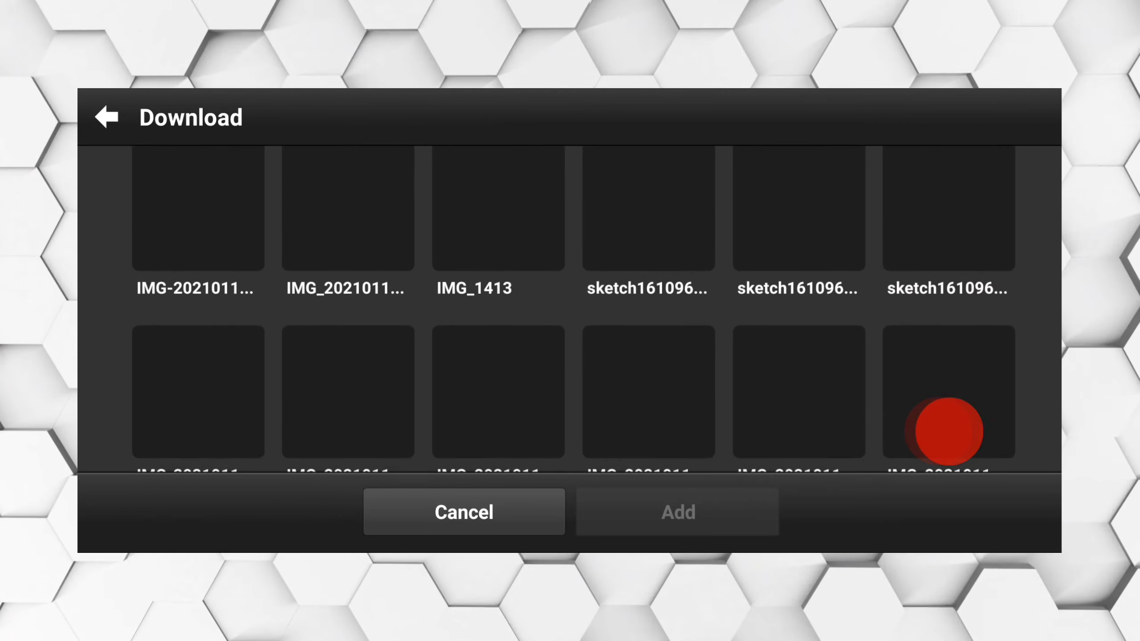
scroll(947, 432, down, 5)
scroll(934, 415, down, 5)
scroll(961, 449, down, 5)
scroll(949, 412, down, 5)
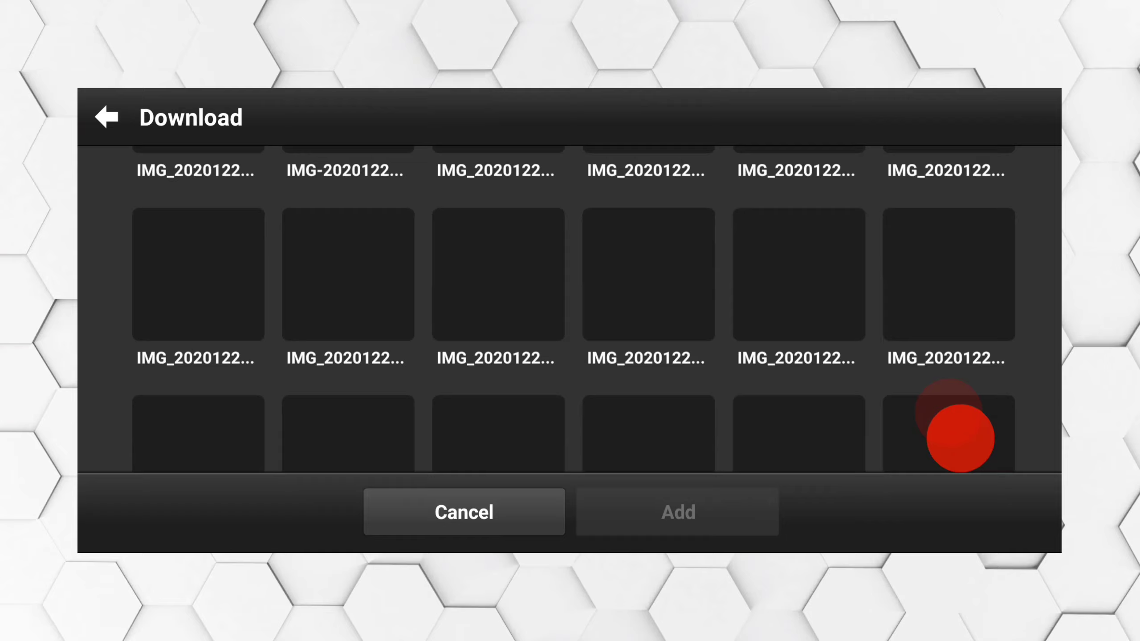
scroll(957, 436, down, 5)
scroll(953, 427, down, 5)
scroll(935, 433, down, 5)
scroll(946, 431, down, 5)
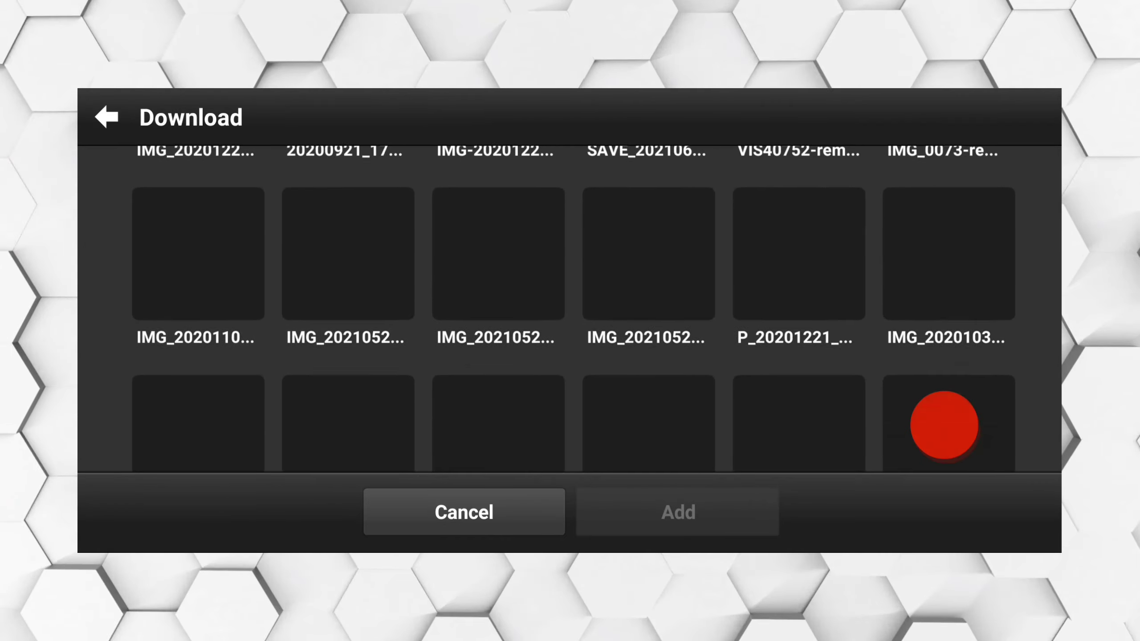
scroll(946, 419, down, 5)
scroll(927, 409, down, 5)
scroll(924, 404, down, 5)
scroll(925, 404, down, 5)
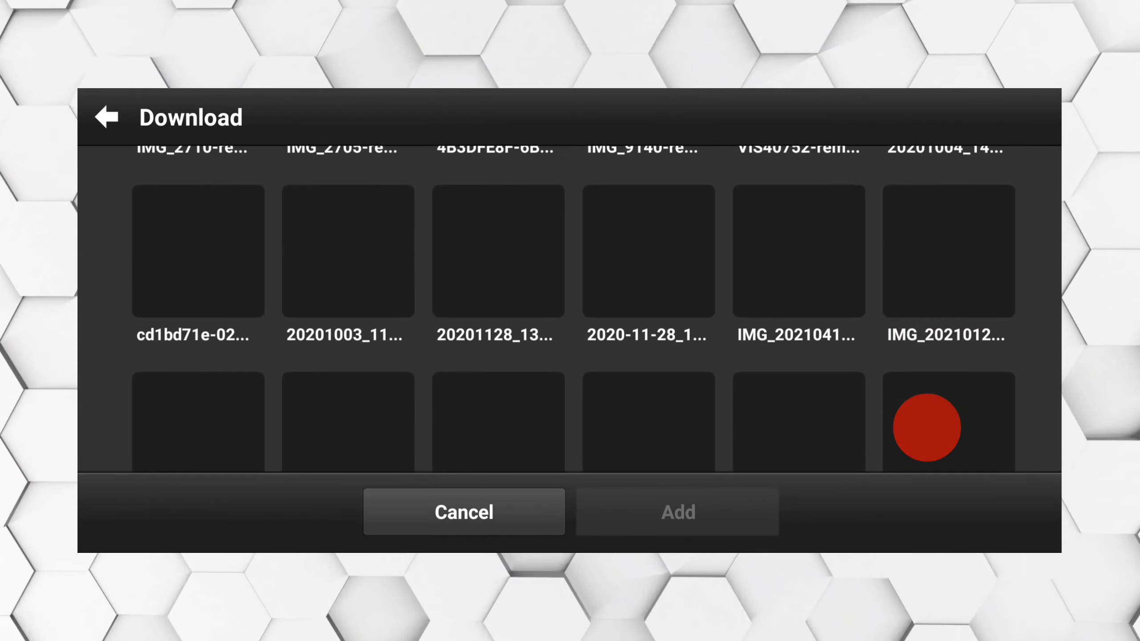
scroll(921, 428, down, 5)
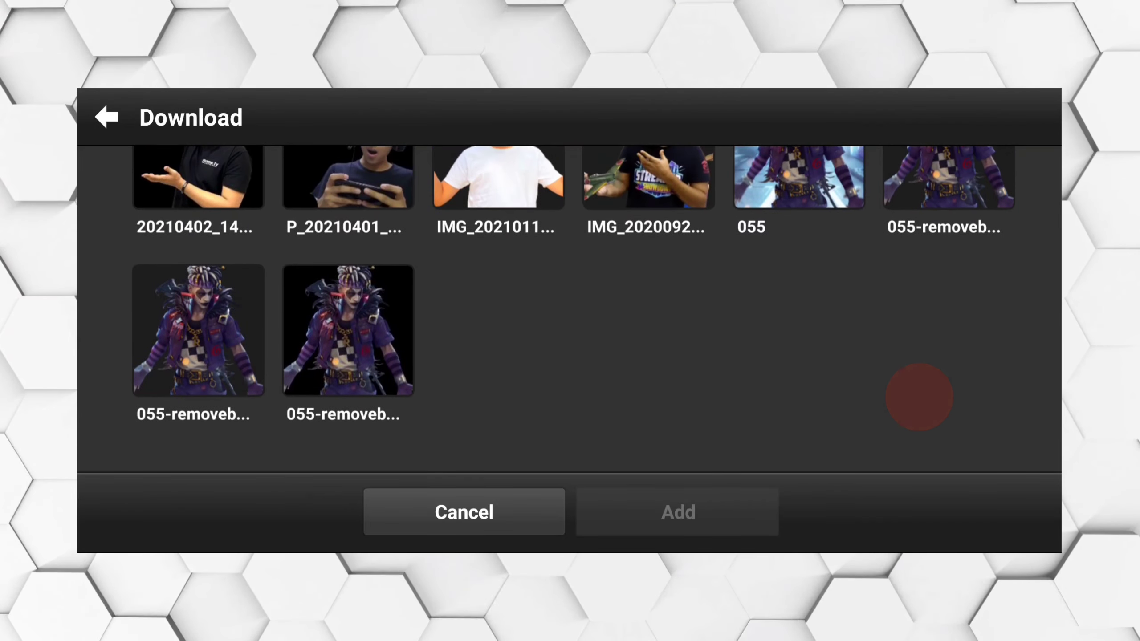
click(313, 326)
click(738, 504)
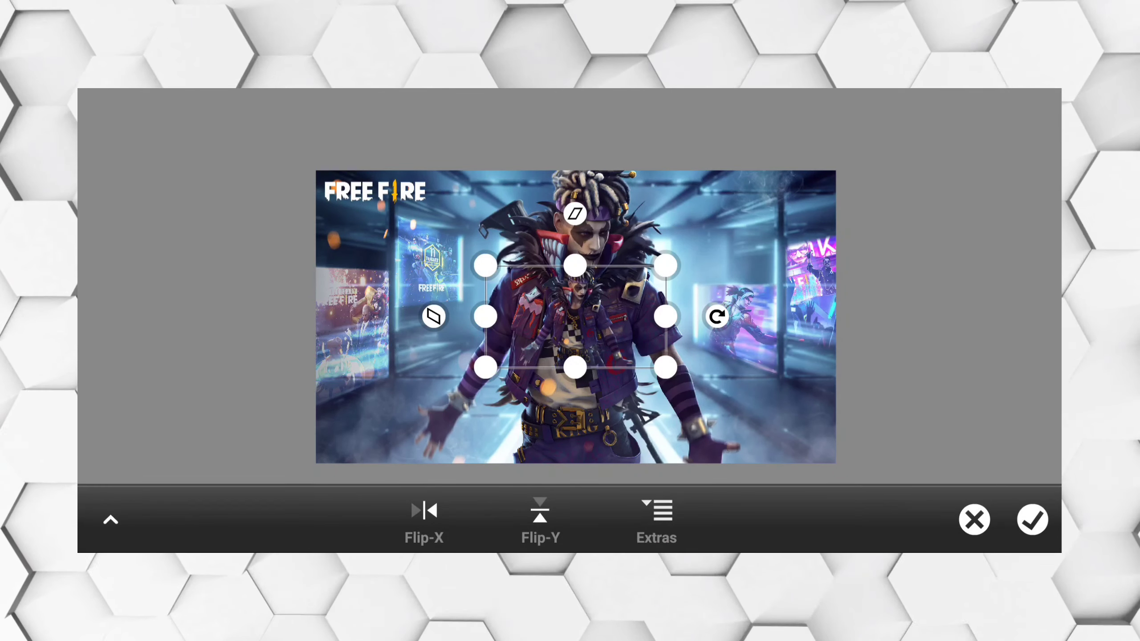
scroll(577, 280, up, 3)
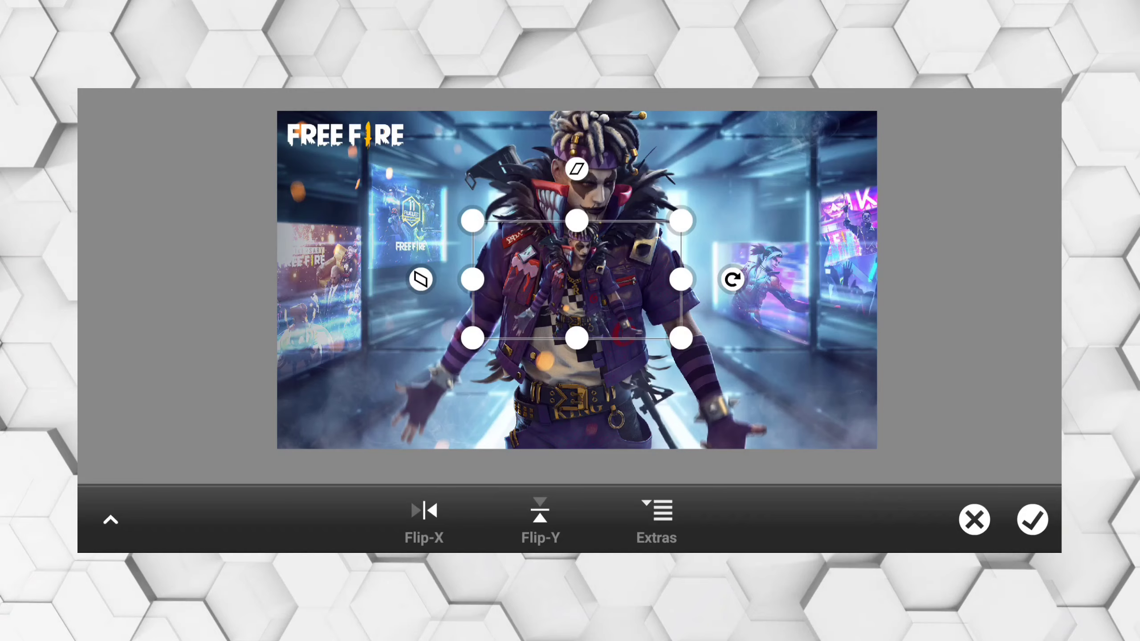
Step: Set the cut-out layer's transform width to 1920 and apply the resize
click(111, 520)
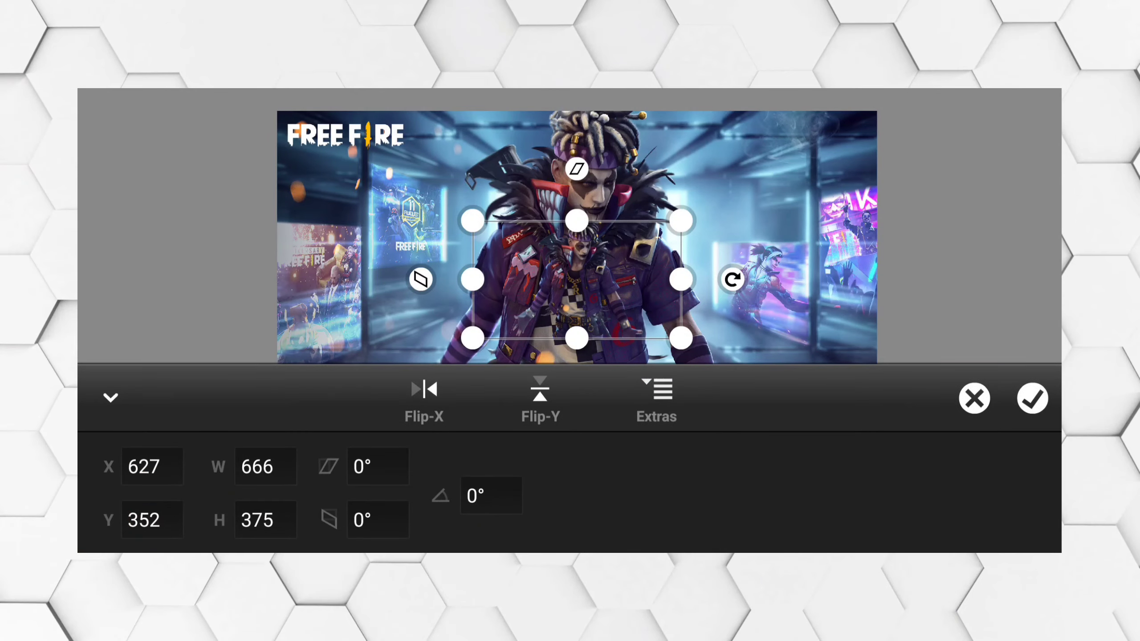
click(234, 481)
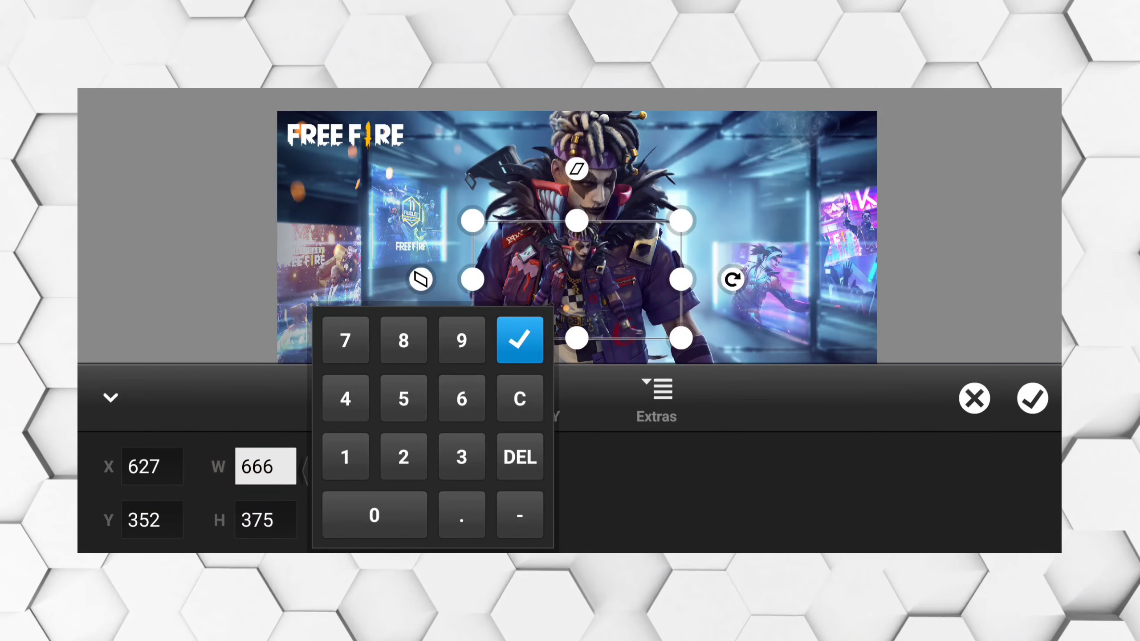
click(346, 457)
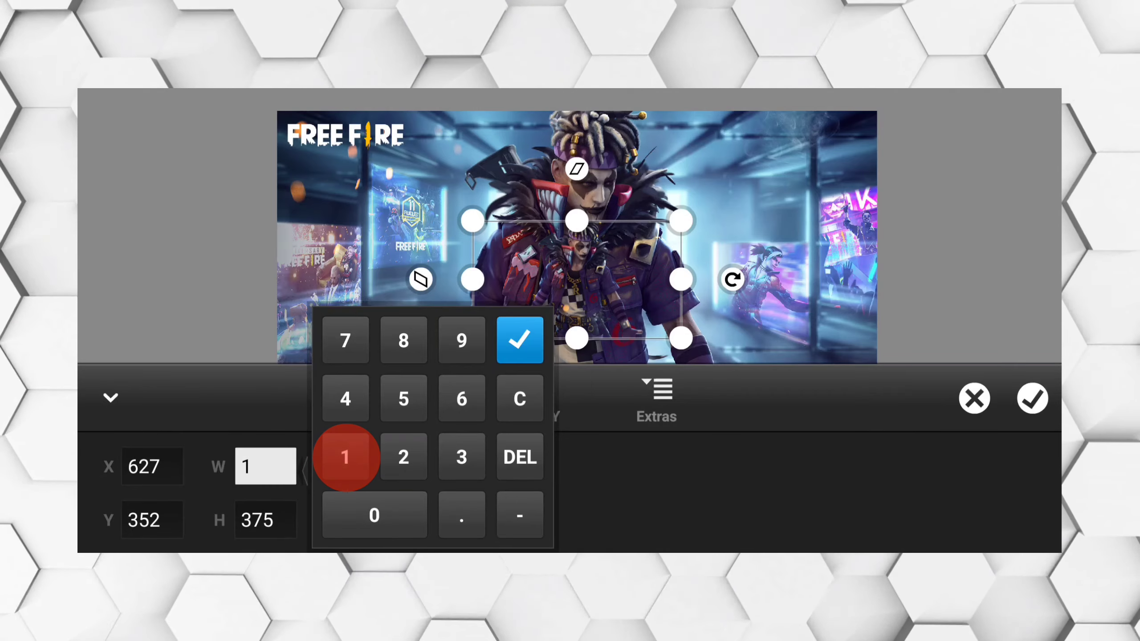
click(462, 341)
click(403, 457)
click(519, 341)
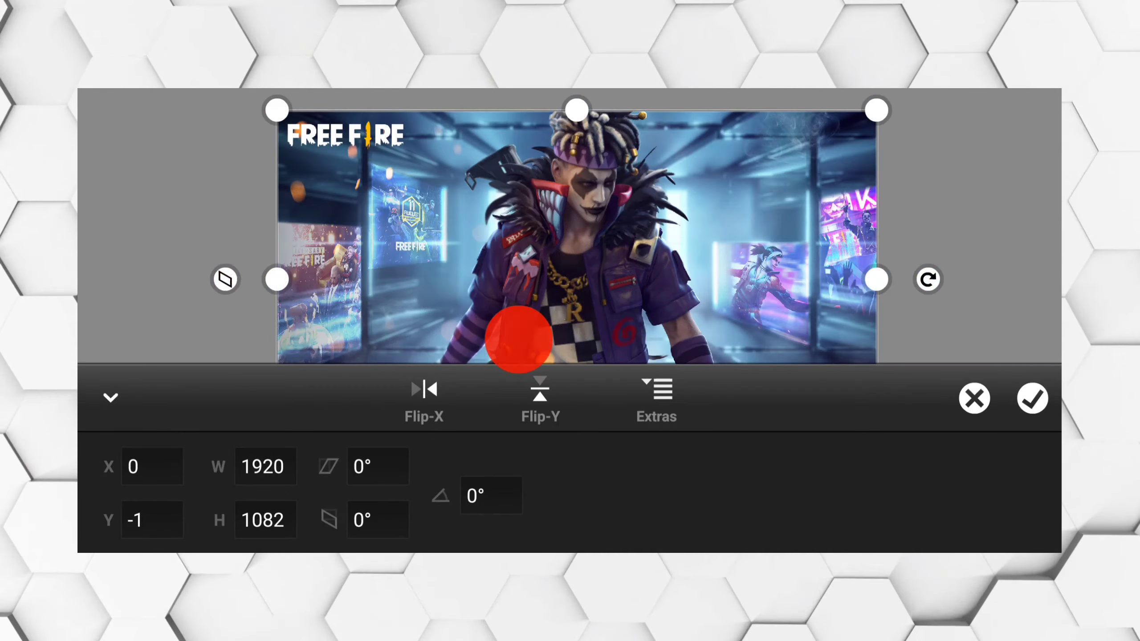
click(111, 398)
scroll(571, 285, up, 3)
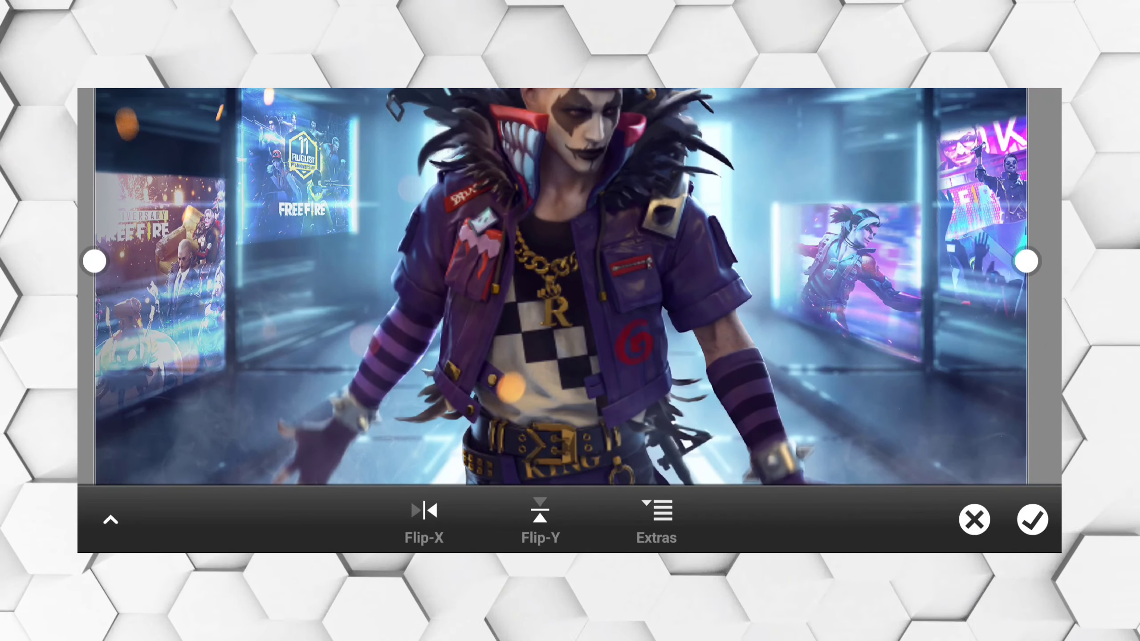
click(1033, 521)
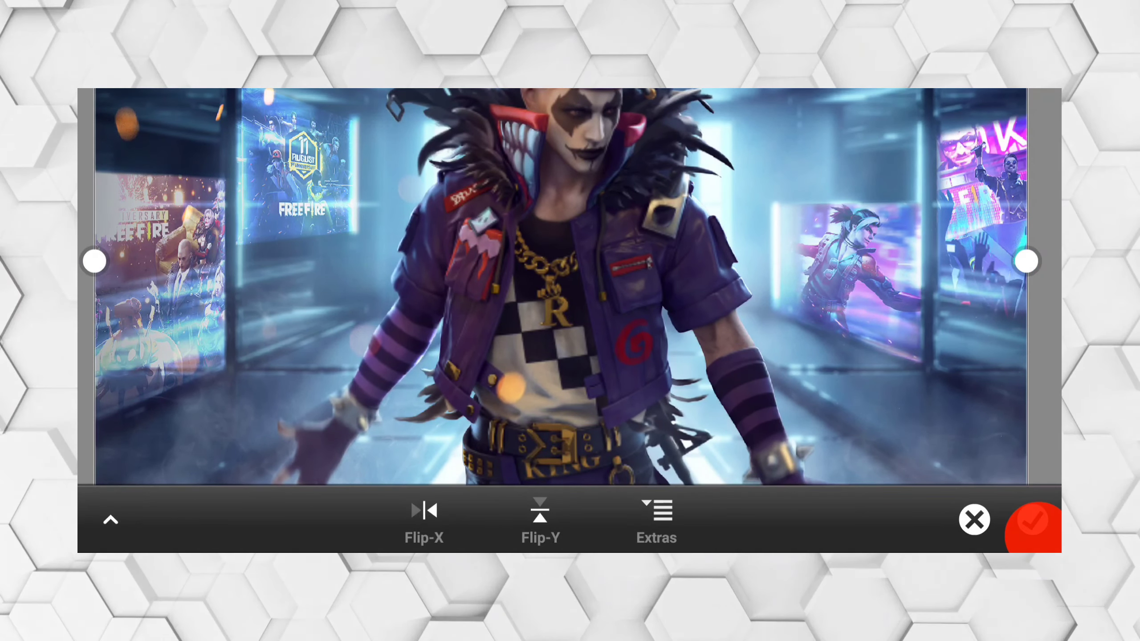
scroll(601, 321, up, 5)
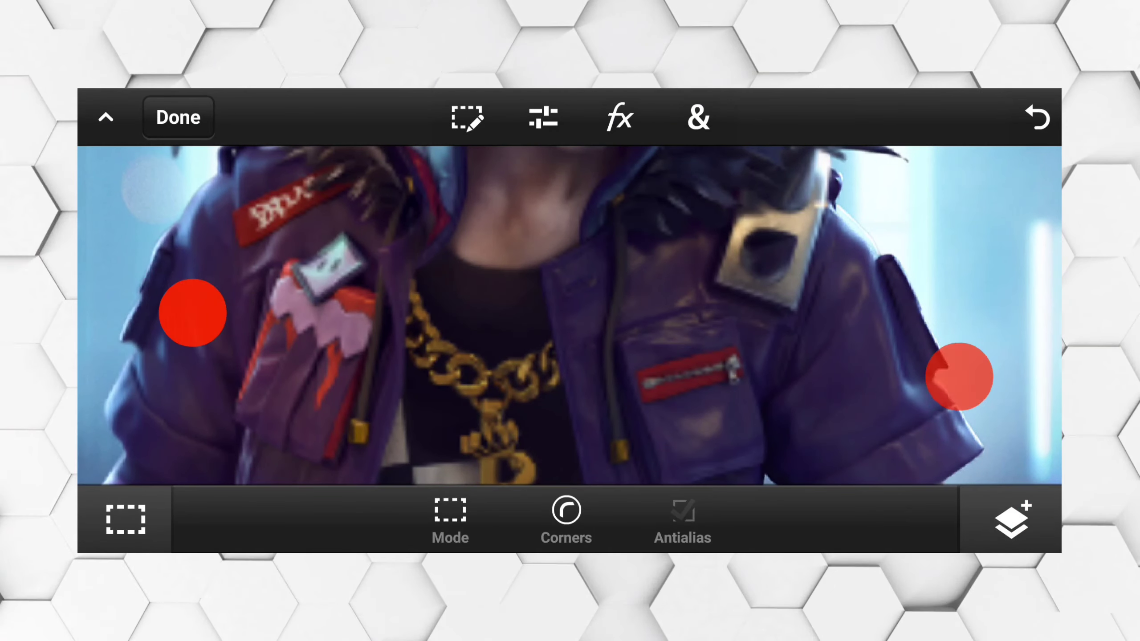
Step: Hide the Free Fire background layer so the cut-out character sits on transparency
click(1010, 521)
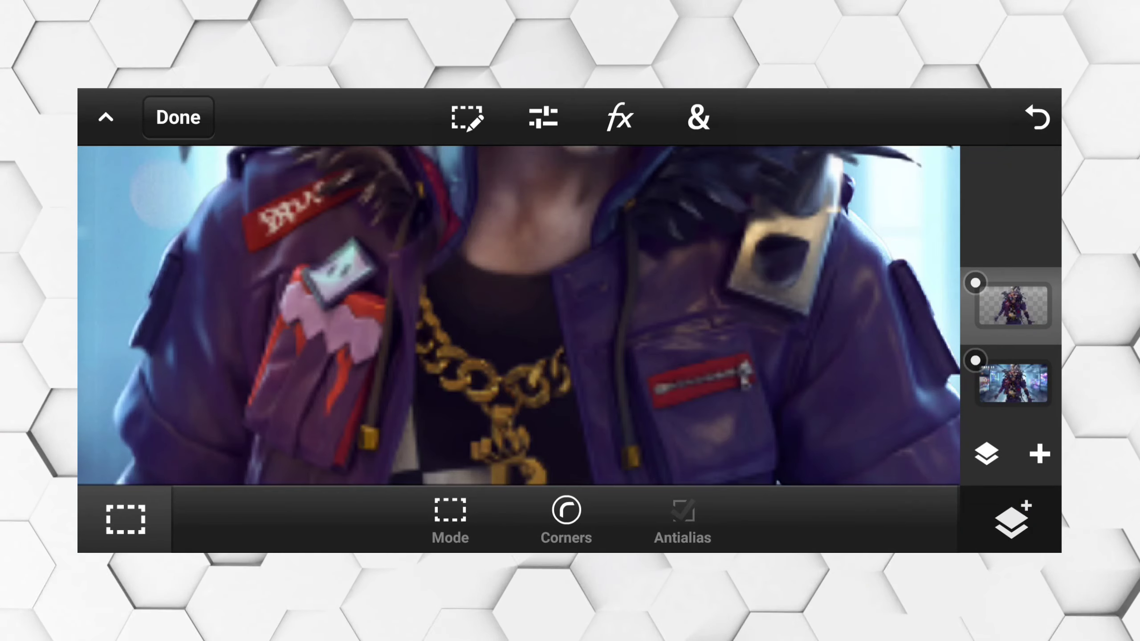
click(985, 285)
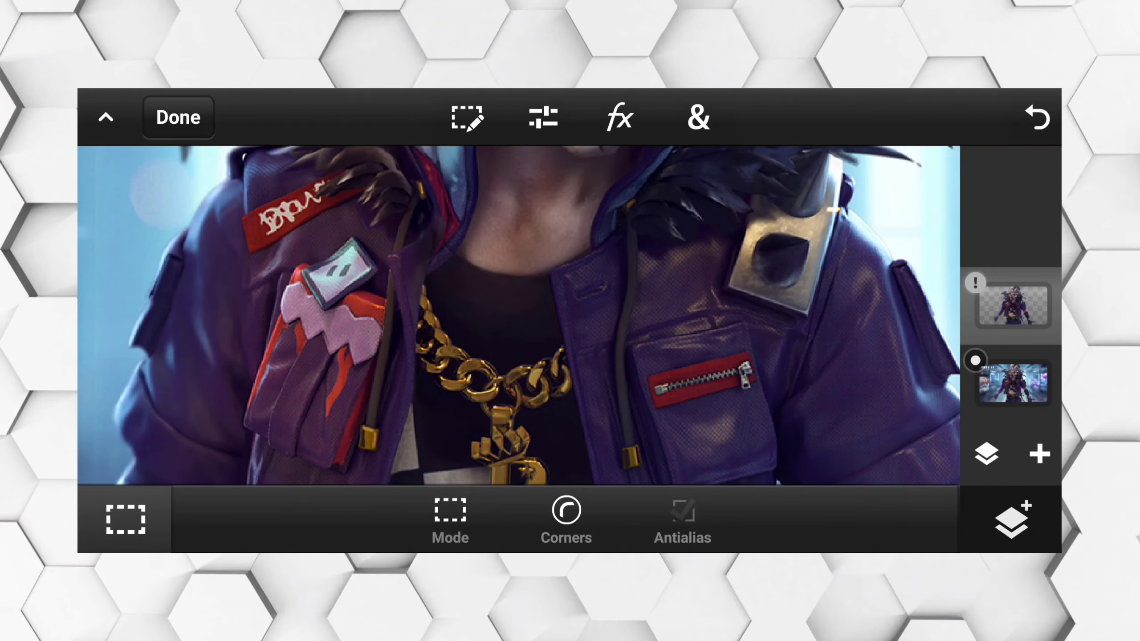
scroll(623, 303, up, 5)
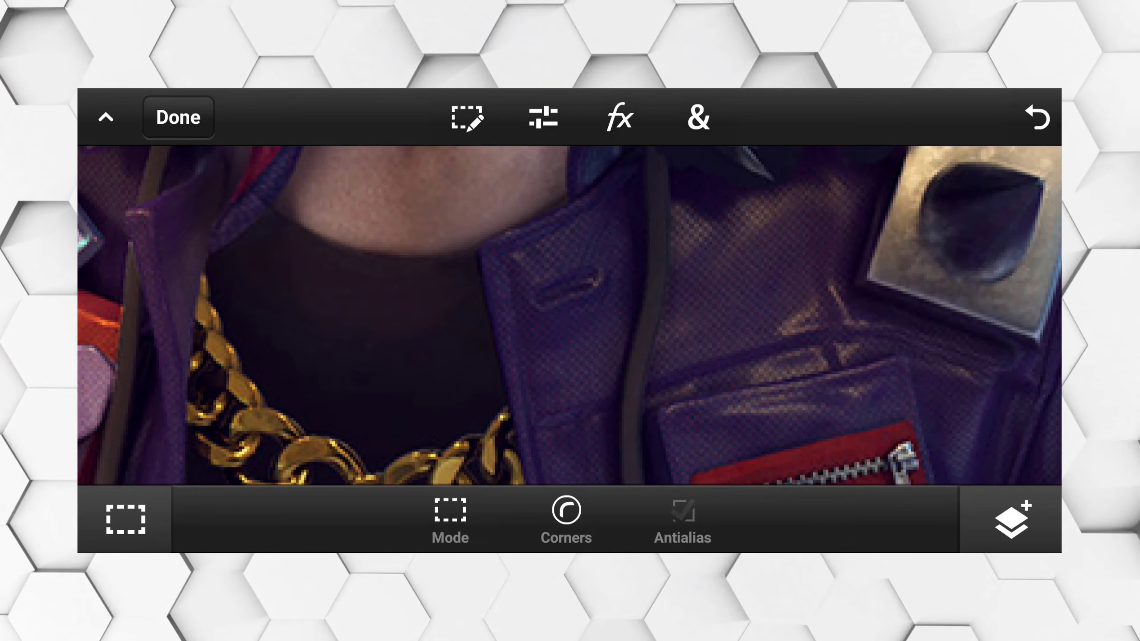
click(1011, 517)
click(975, 283)
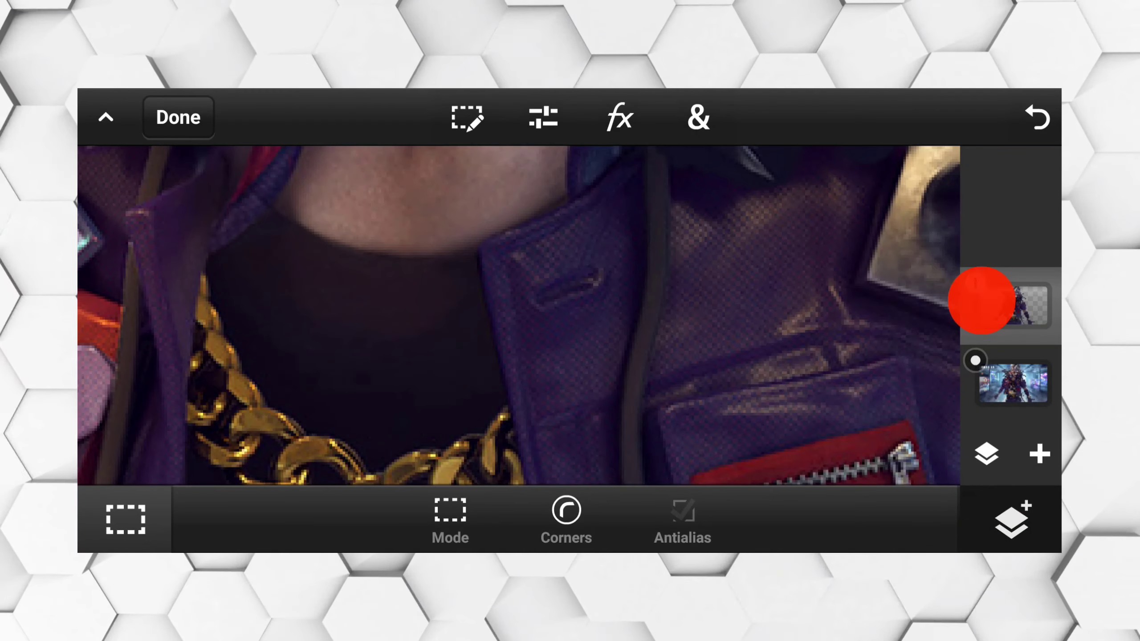
scroll(570, 321, down, 5)
scroll(570, 321, down, 5)
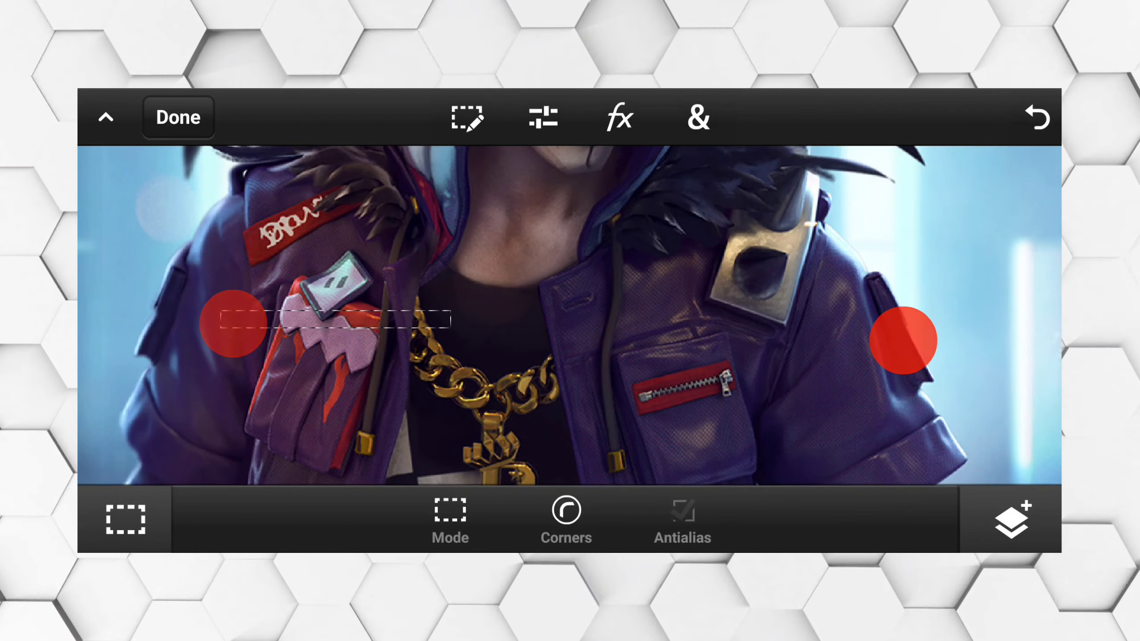
click(1010, 517)
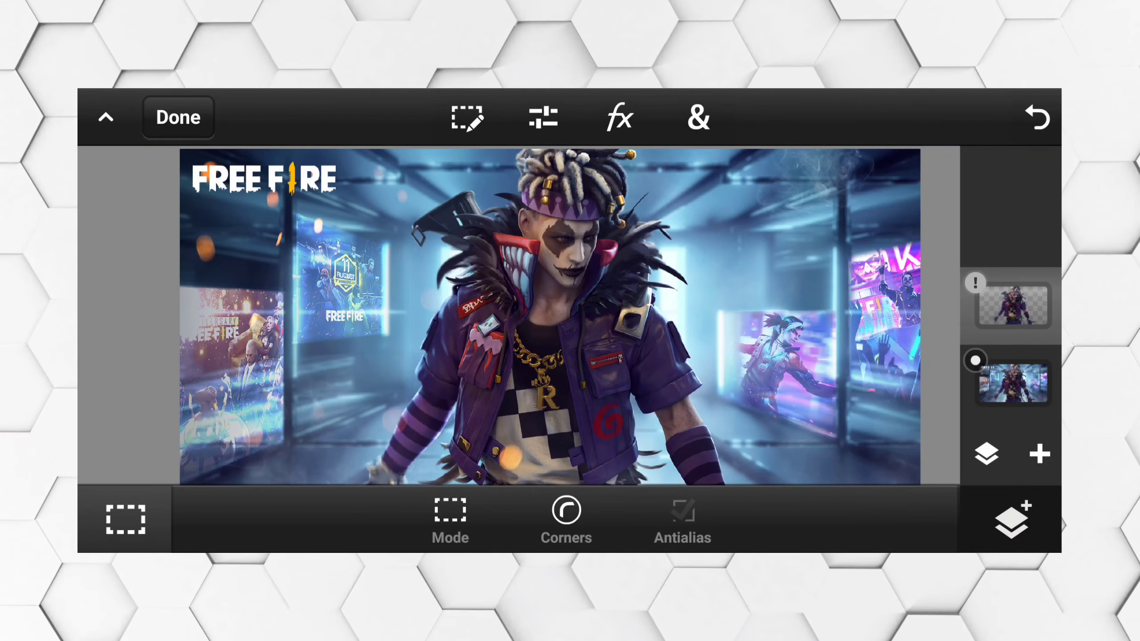
click(978, 287)
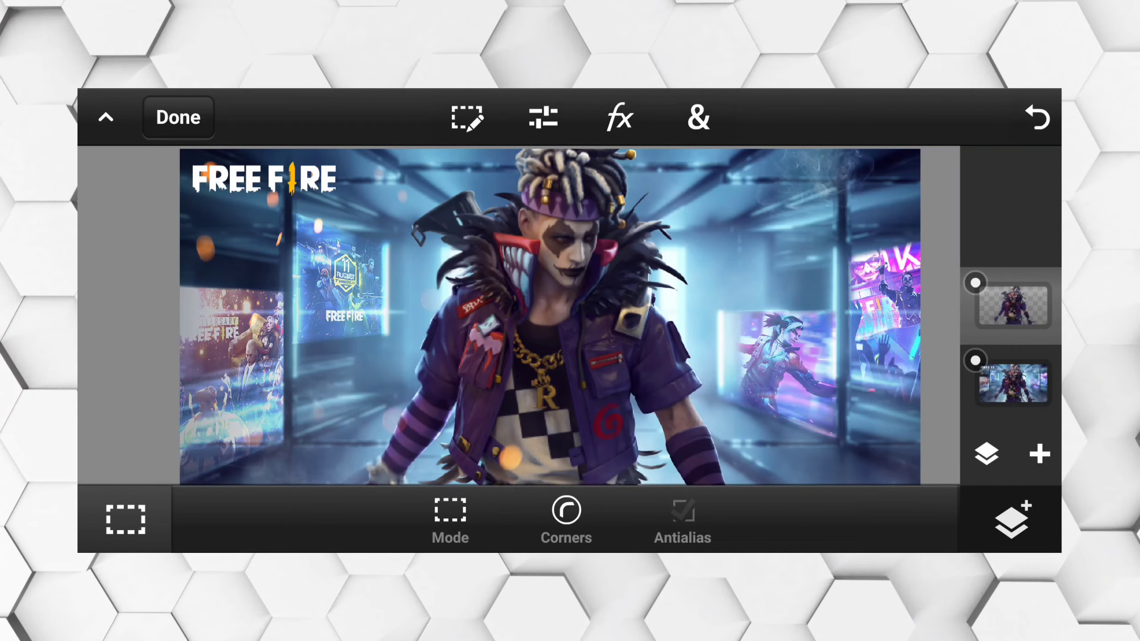
click(467, 117)
click(339, 428)
click(1007, 518)
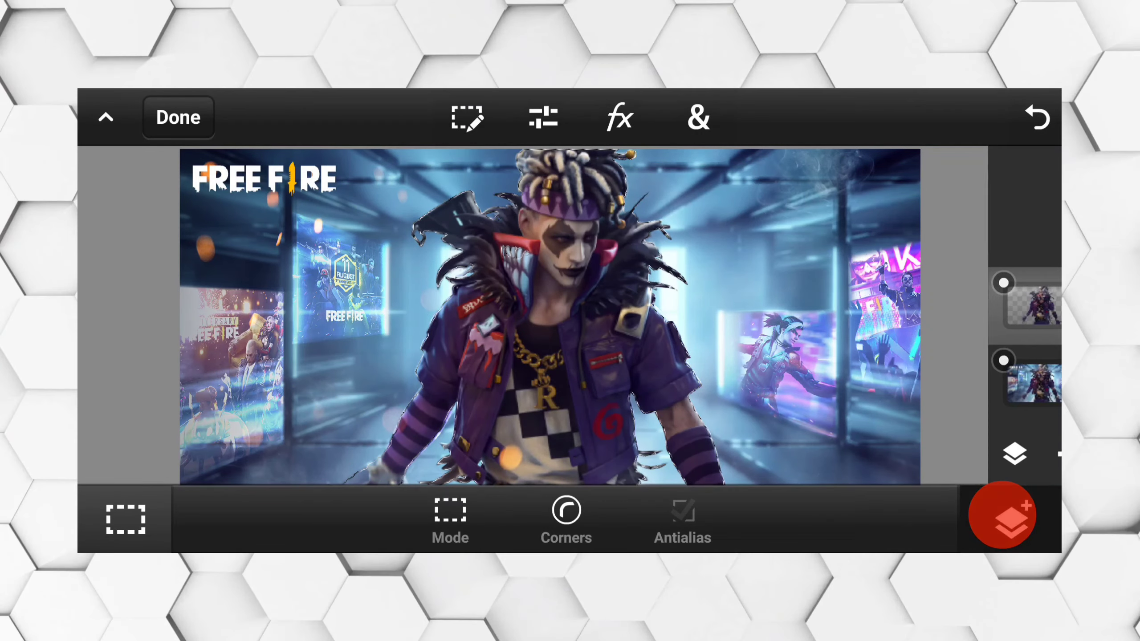
click(1034, 383)
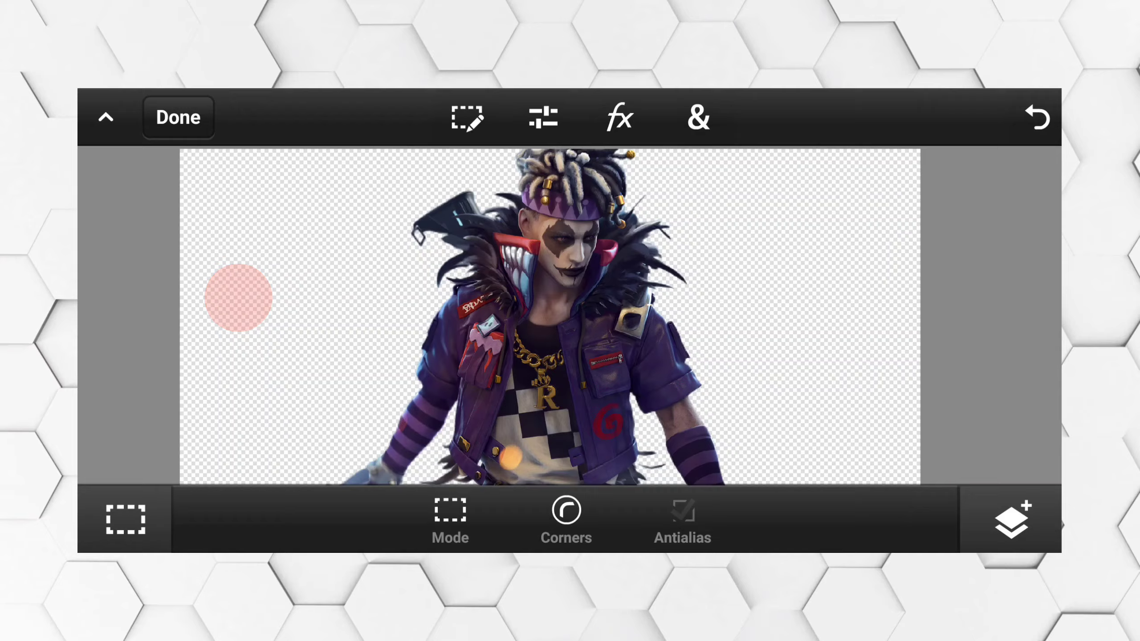
scroll(570, 317, up, 3)
Step: Set the character's saturation to 100%, then save the project via Done > Save
click(1013, 521)
click(1012, 521)
scroll(570, 317, up, 5)
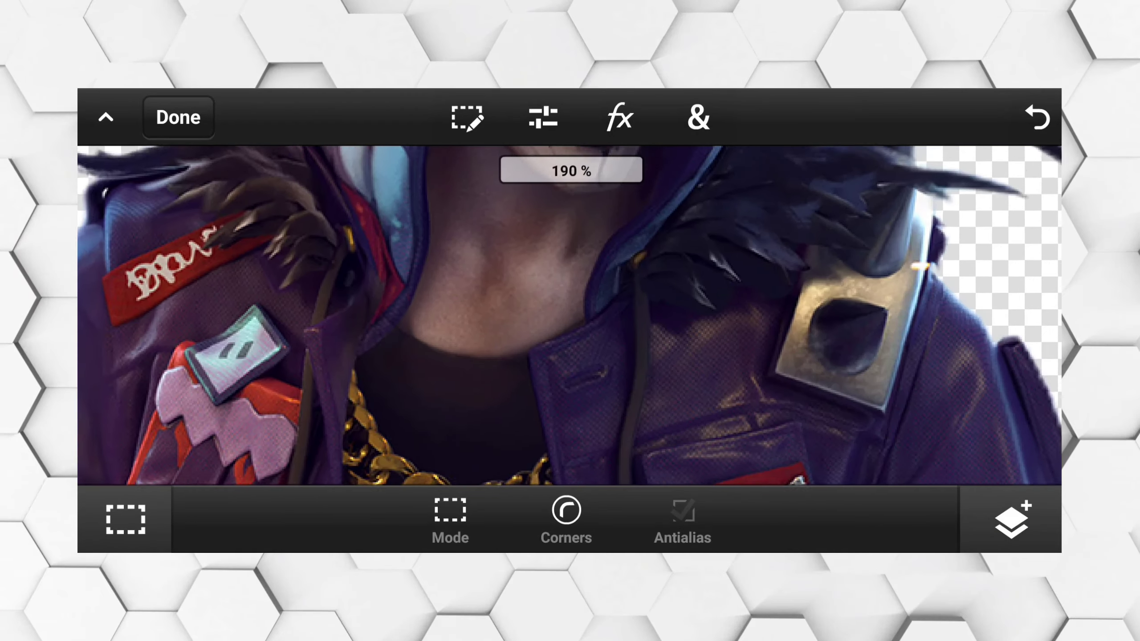
scroll(570, 316, up, 3)
scroll(571, 316, down, 3)
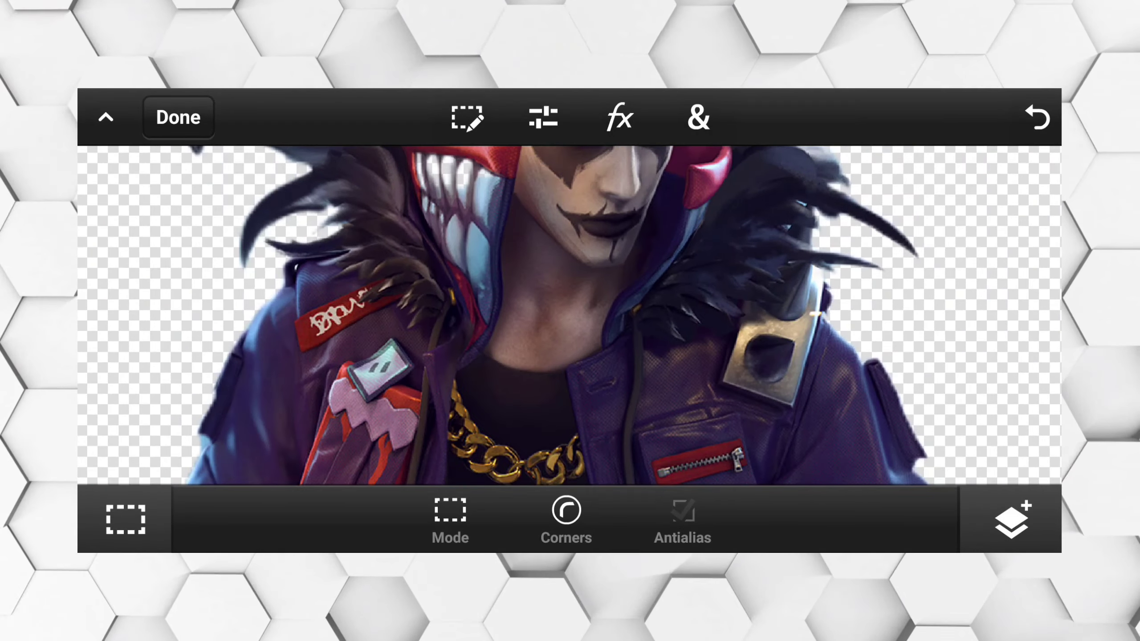
scroll(570, 316, down, 3)
scroll(570, 317, down, 2)
scroll(570, 316, down, 1)
scroll(825, 322, up, 2)
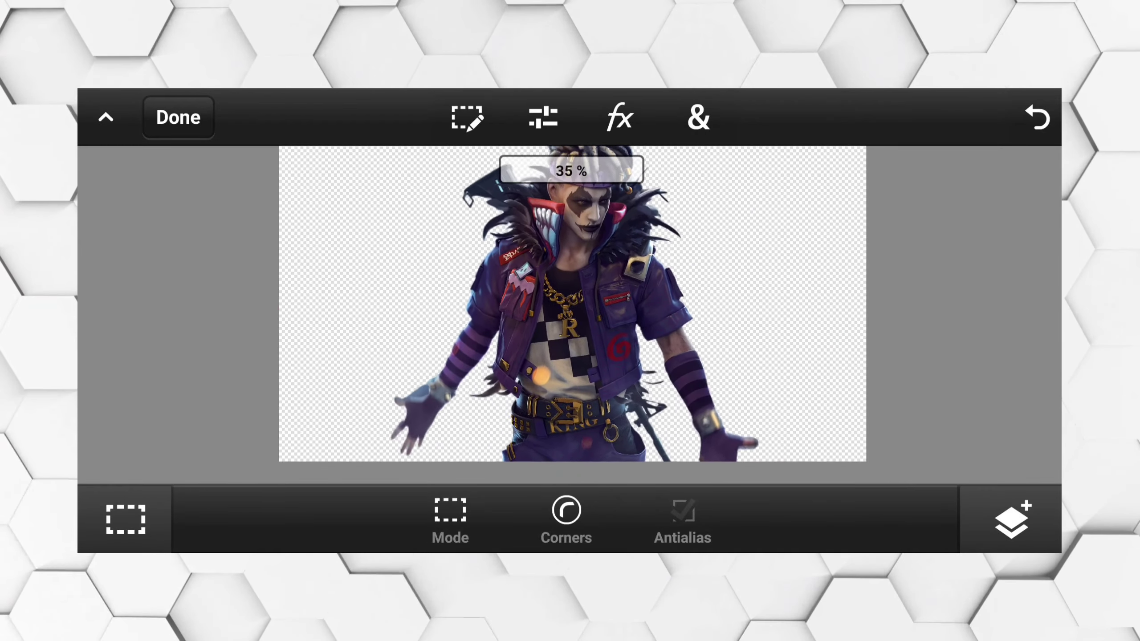
scroll(826, 322, up, 1)
click(1011, 522)
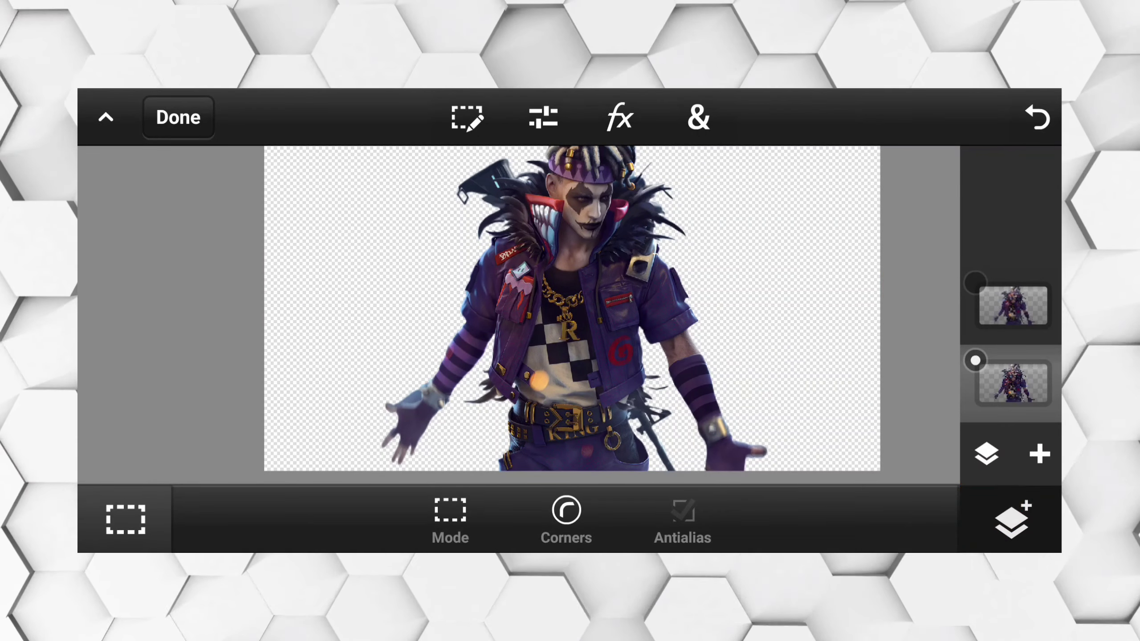
scroll(582, 328, down, 2)
scroll(588, 329, up, 2)
scroll(595, 333, down, 2)
scroll(588, 321, up, 2)
scroll(588, 321, up, 2)
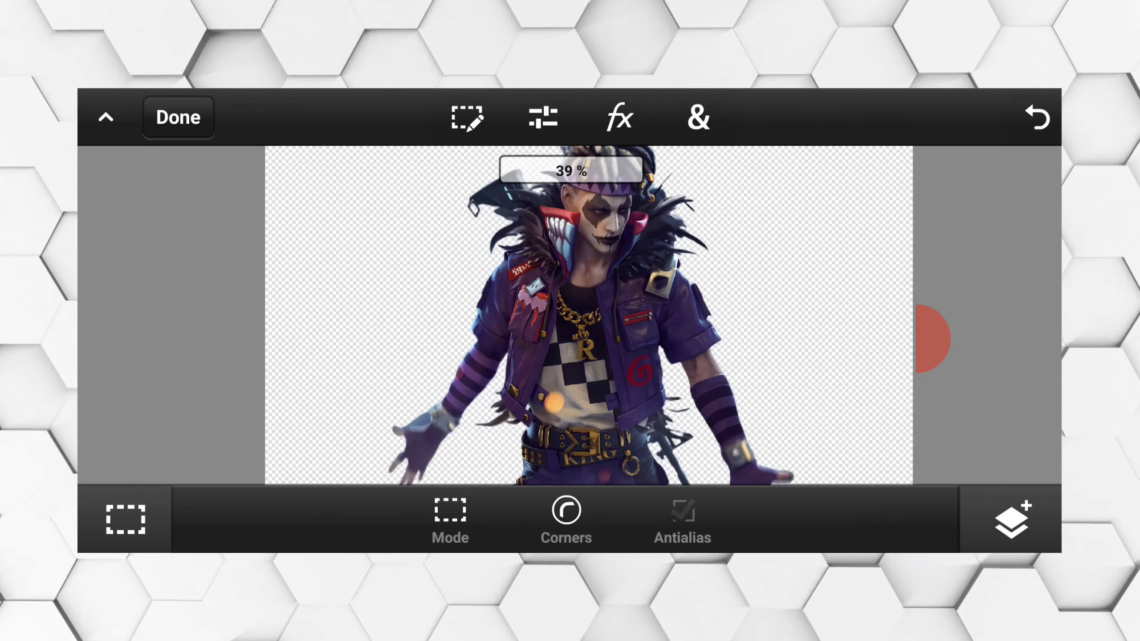
click(1002, 525)
click(532, 114)
drag(840, 433, 935, 464)
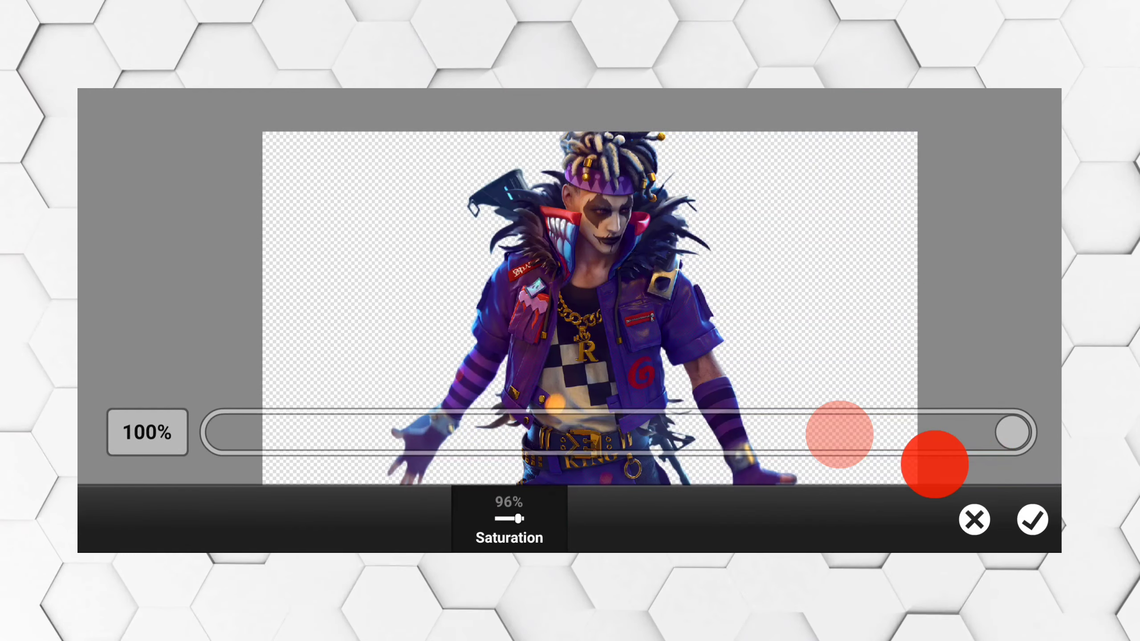
click(974, 519)
scroll(588, 321, down, 2)
scroll(588, 320, up, 1)
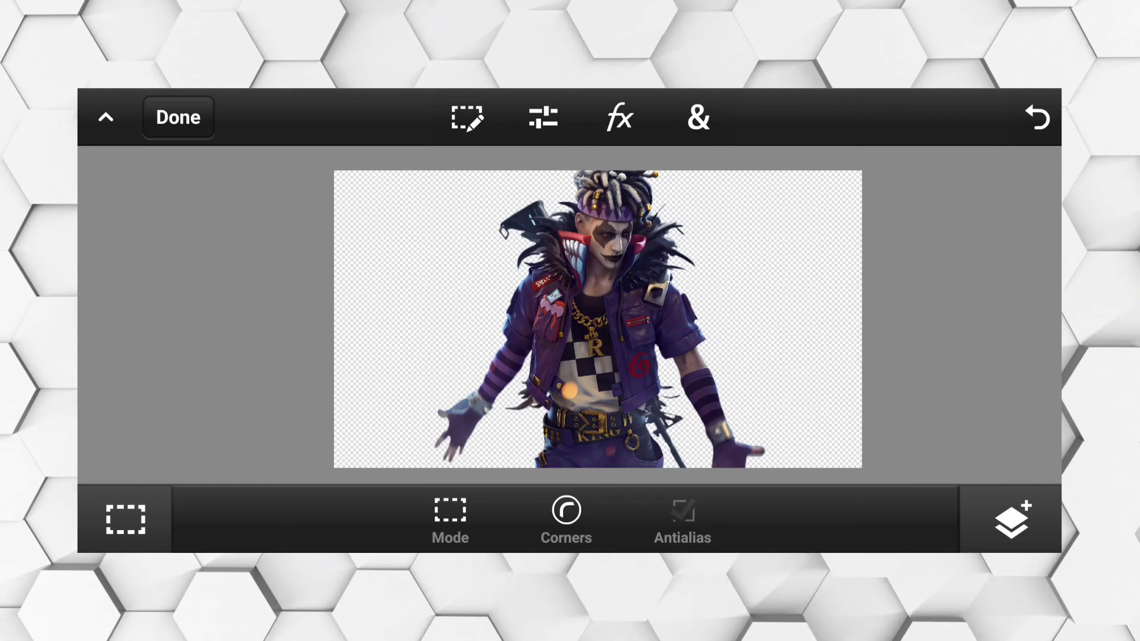
click(161, 115)
click(641, 307)
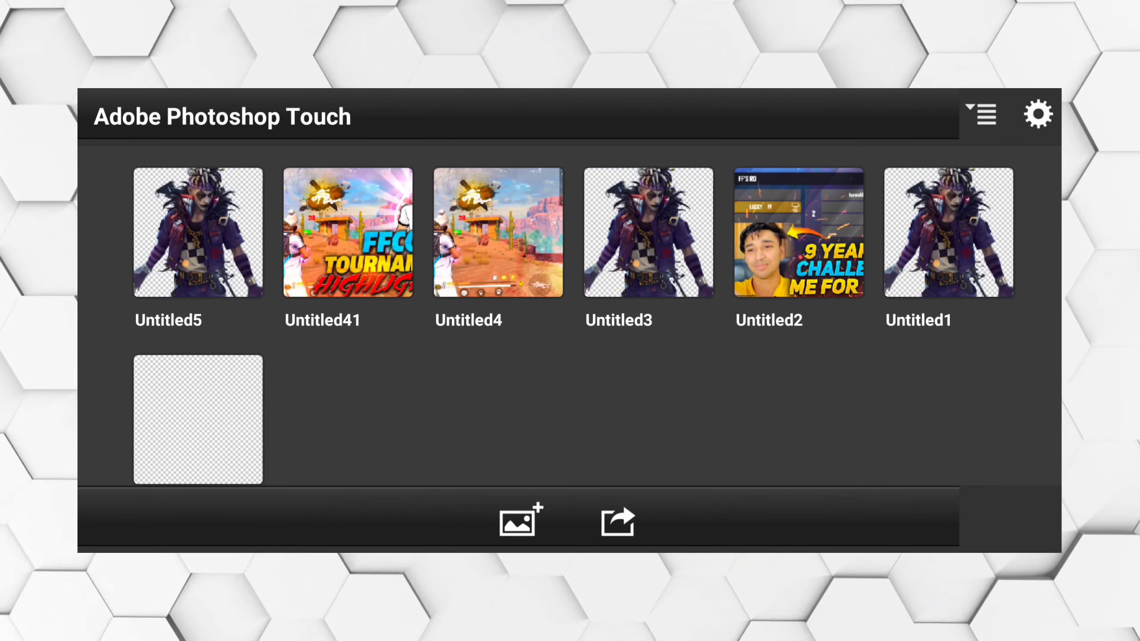
Step: Save the Untitled5 project to the device gallery in PNG format
click(855, 255)
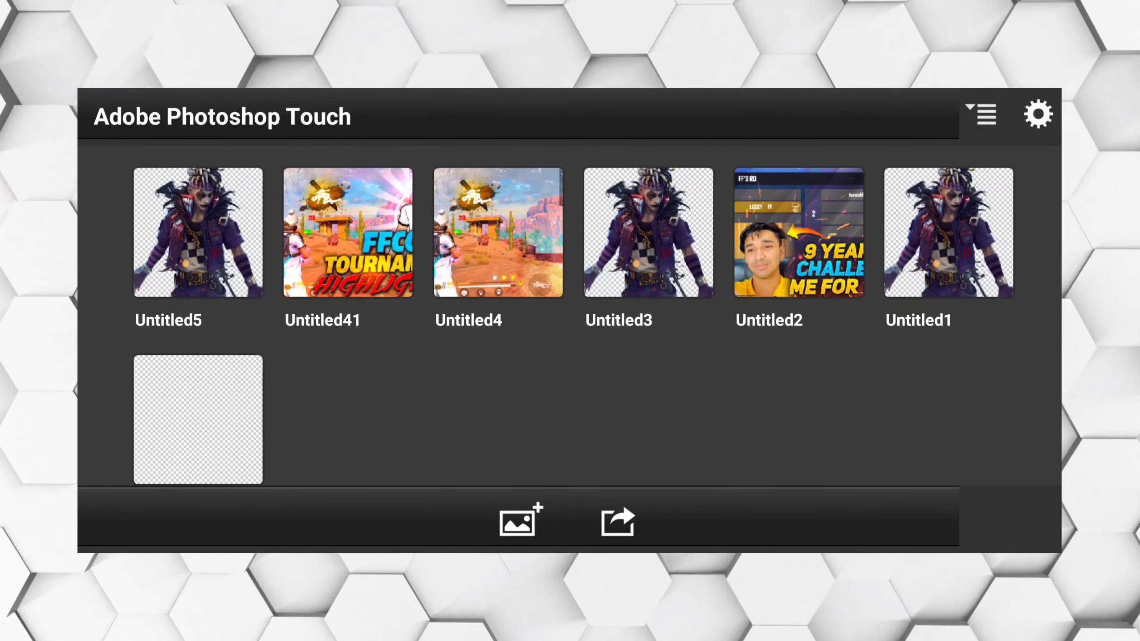
click(617, 523)
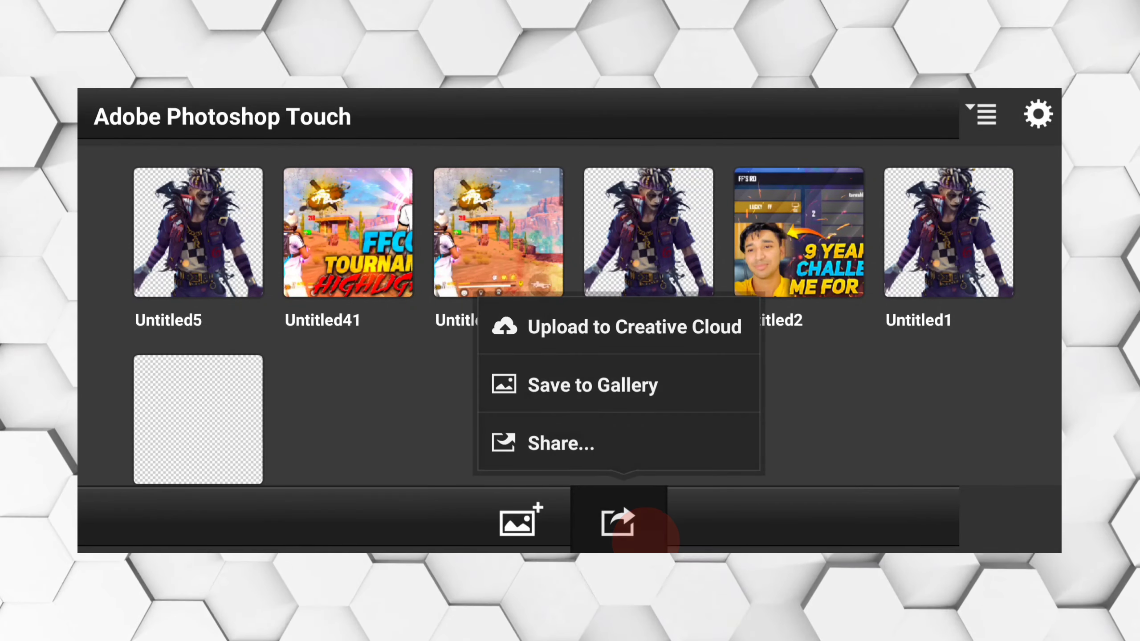
click(674, 389)
click(680, 436)
click(675, 503)
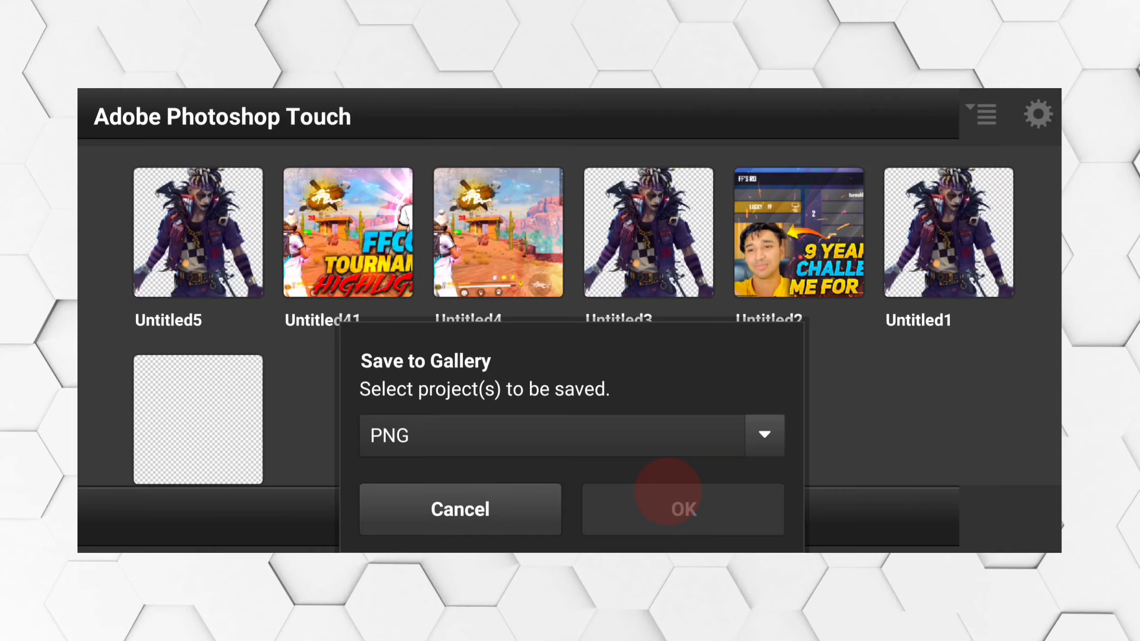
click(153, 178)
click(687, 506)
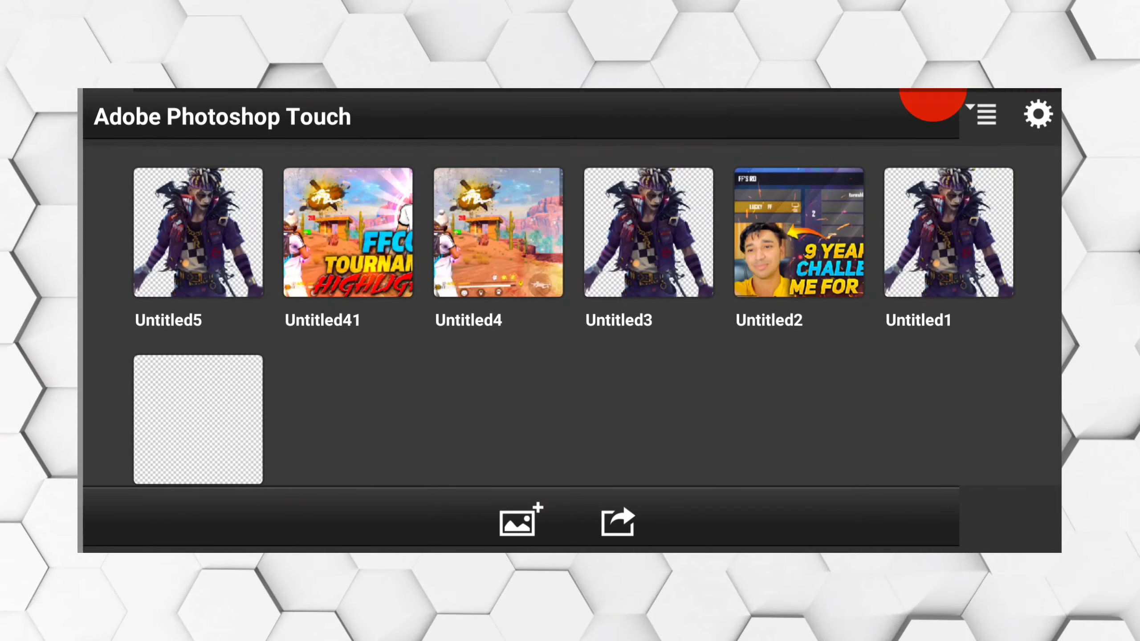
drag(932, 97, 933, 105)
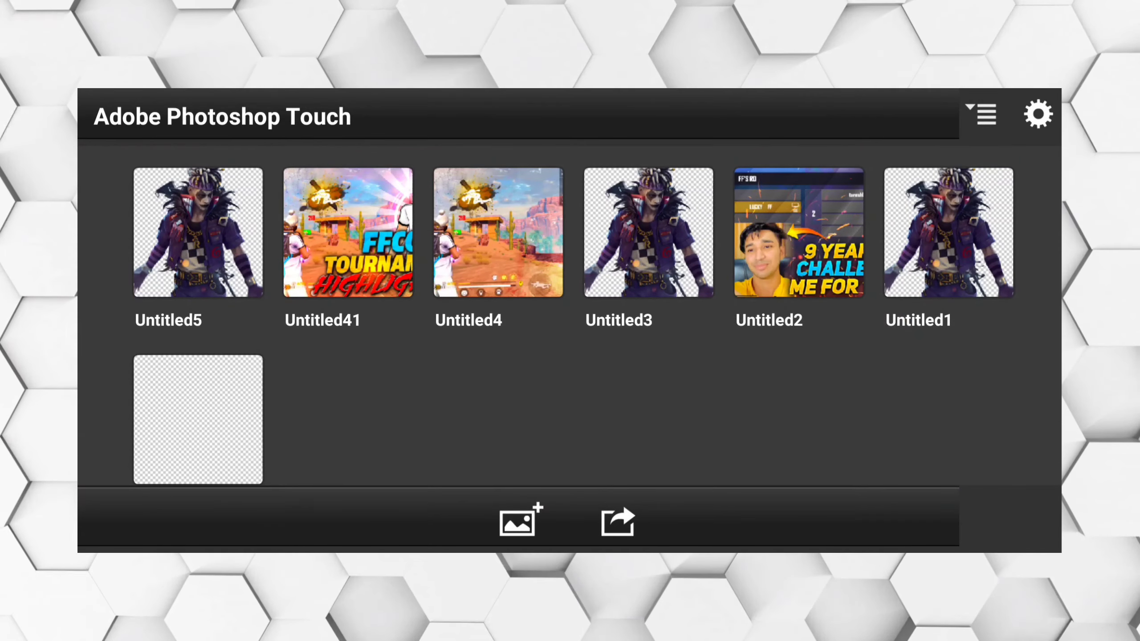